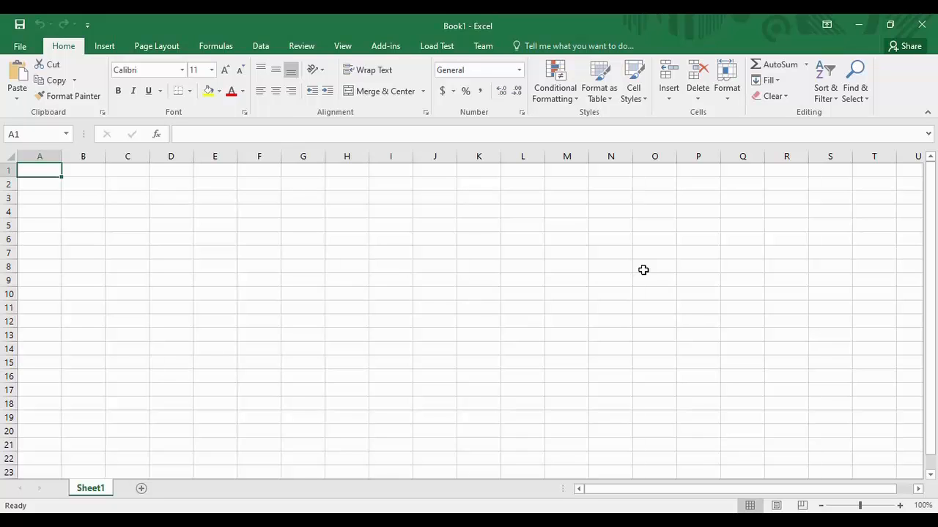
Step: Look through the Insert, Page Layout, Formulas, Data, Review and View command groups and return to the Home commands
click(112, 48)
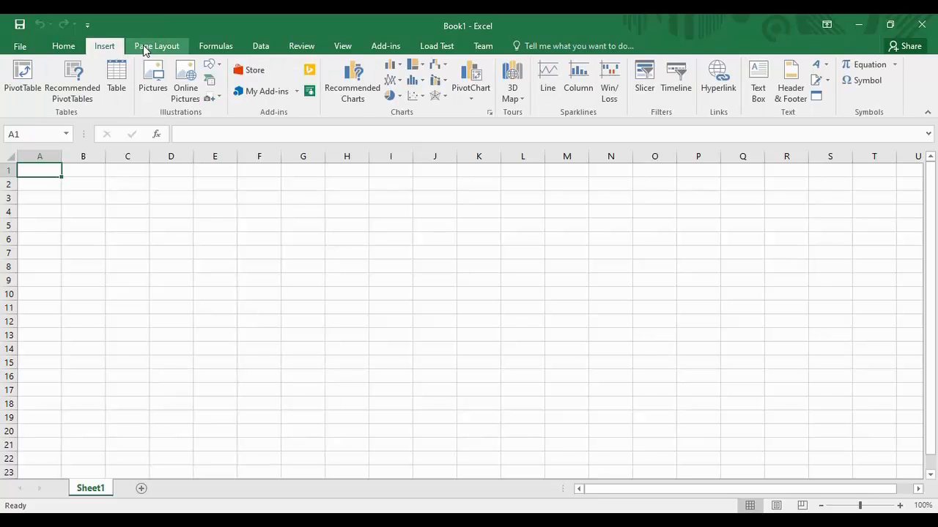
click(148, 47)
click(225, 47)
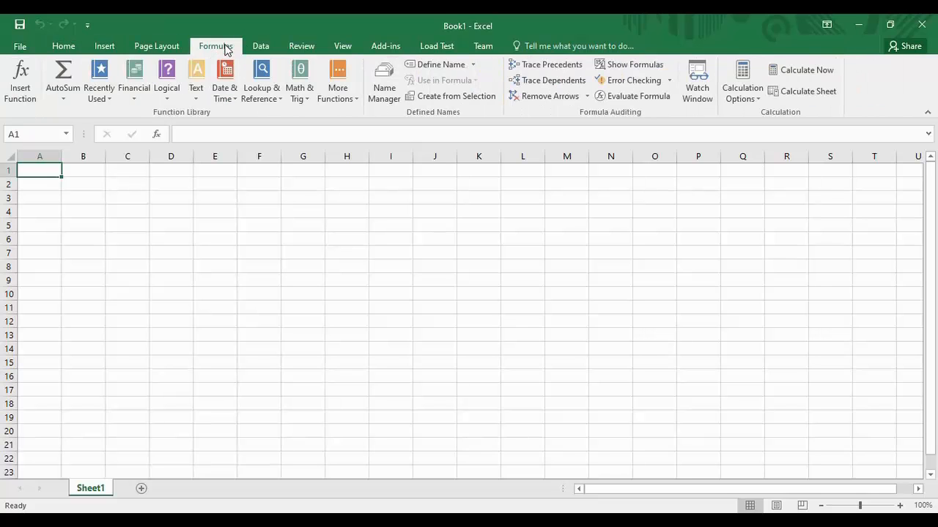
click(265, 46)
click(303, 46)
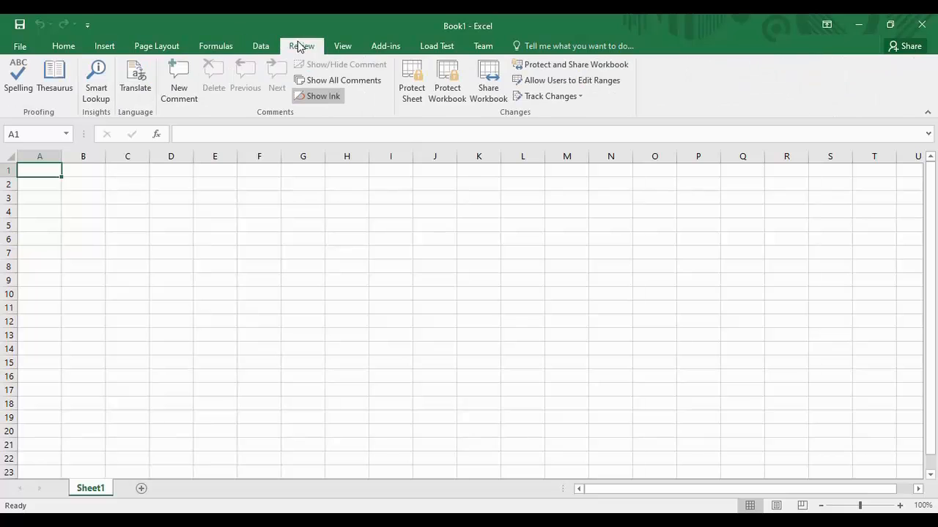
click(340, 45)
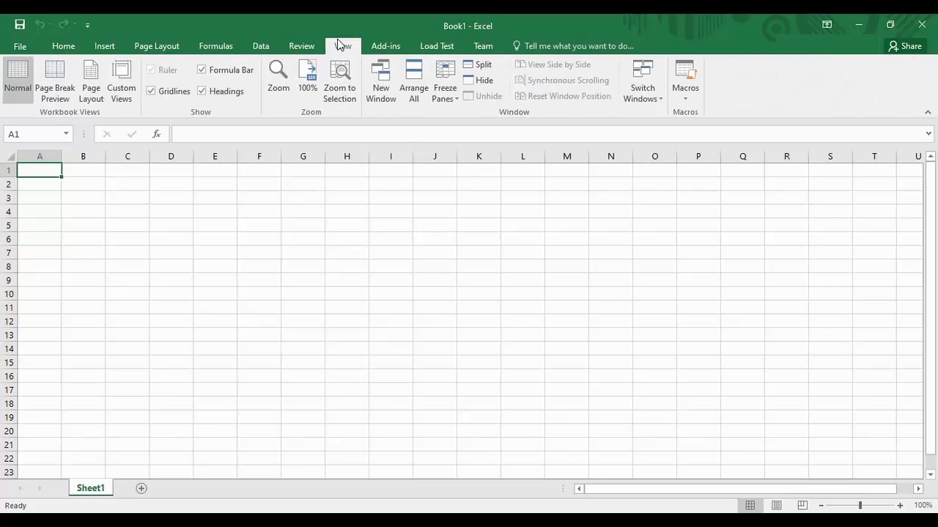
click(69, 47)
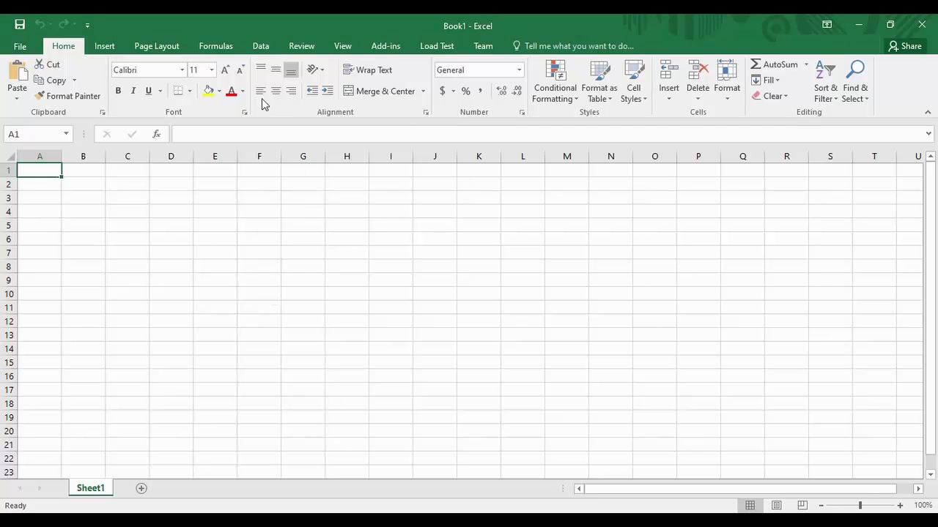
click(108, 49)
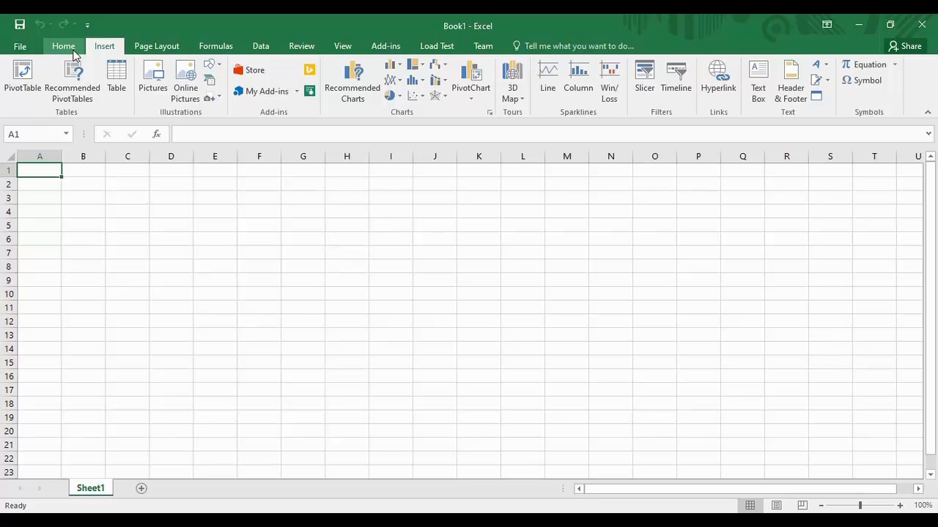
click(75, 52)
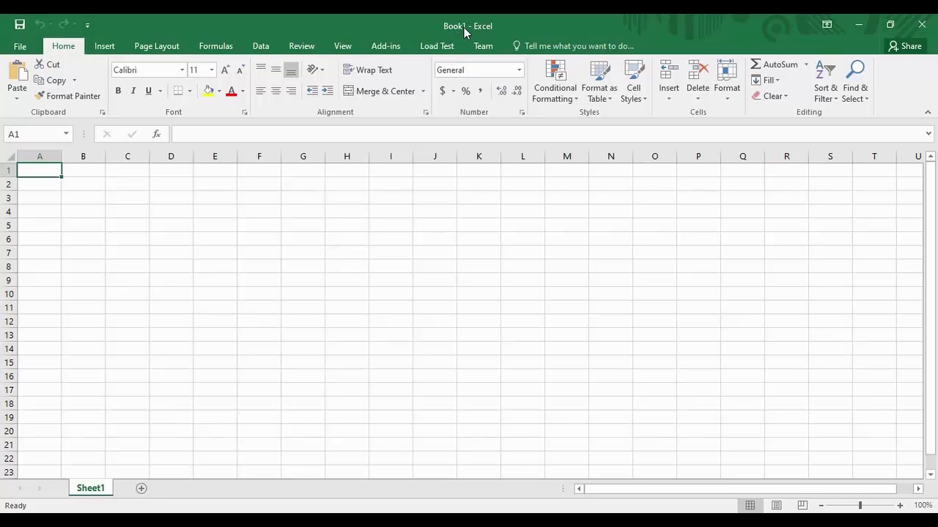
Step: Add six worksheets to the workbook, Sheet2 through Sheet7, and return to Sheet1
click(141, 488)
click(185, 488)
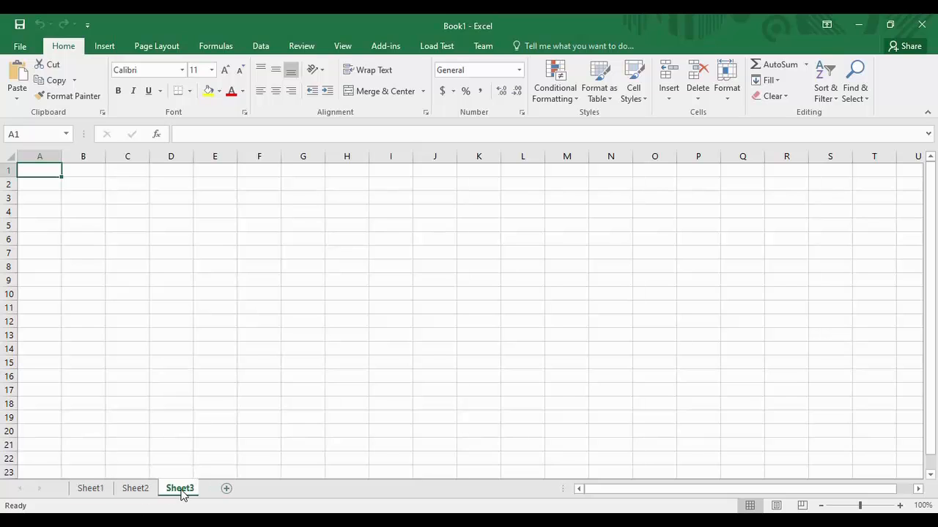
click(232, 489)
click(277, 489)
click(319, 489)
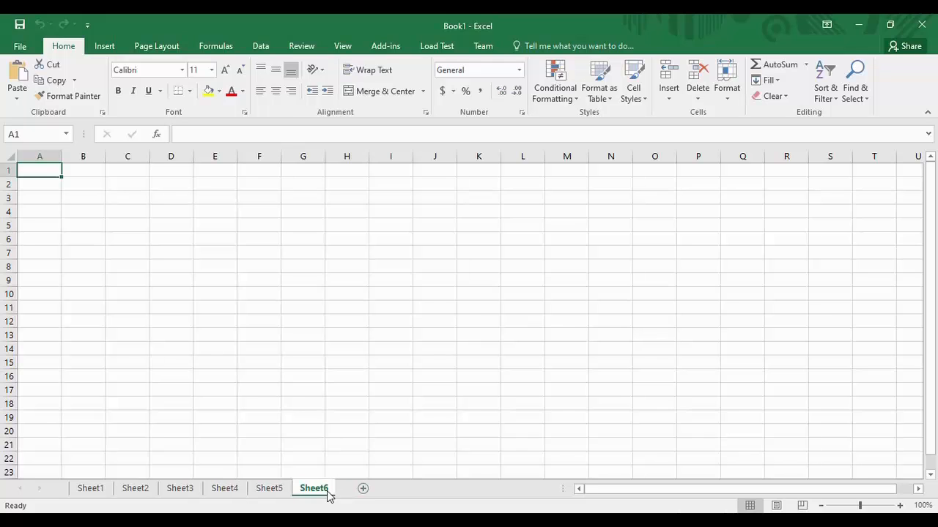
click(364, 489)
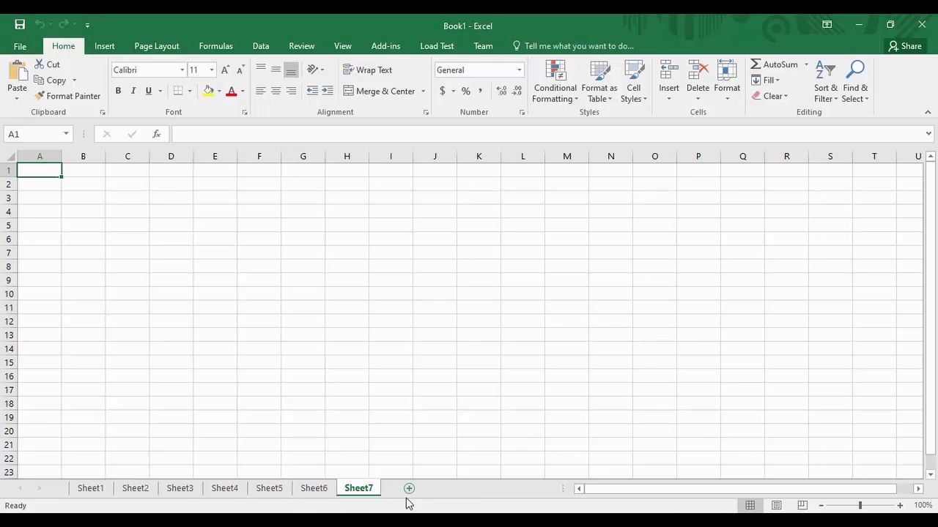
click(87, 495)
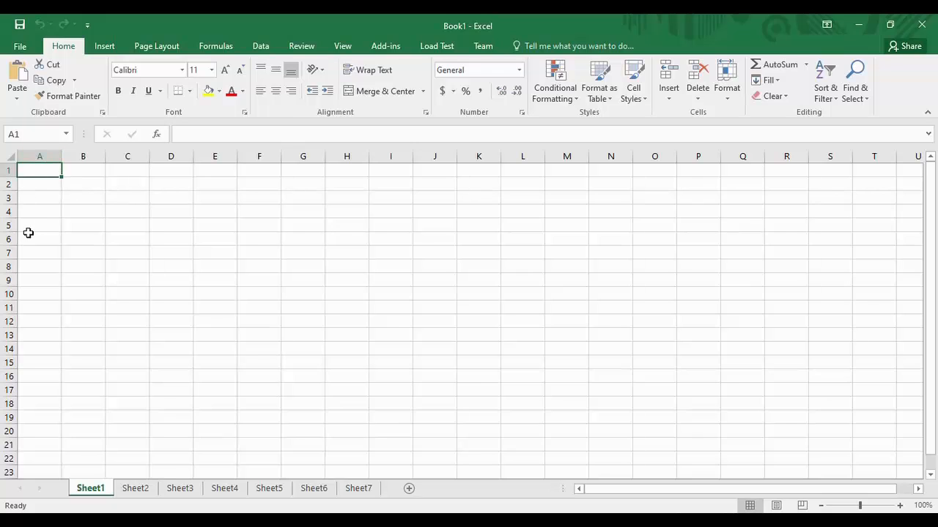
Step: Highlight rows 1 through 6 of Sheet1 one at a time to examine how rows are numbered
click(6, 169)
click(8, 183)
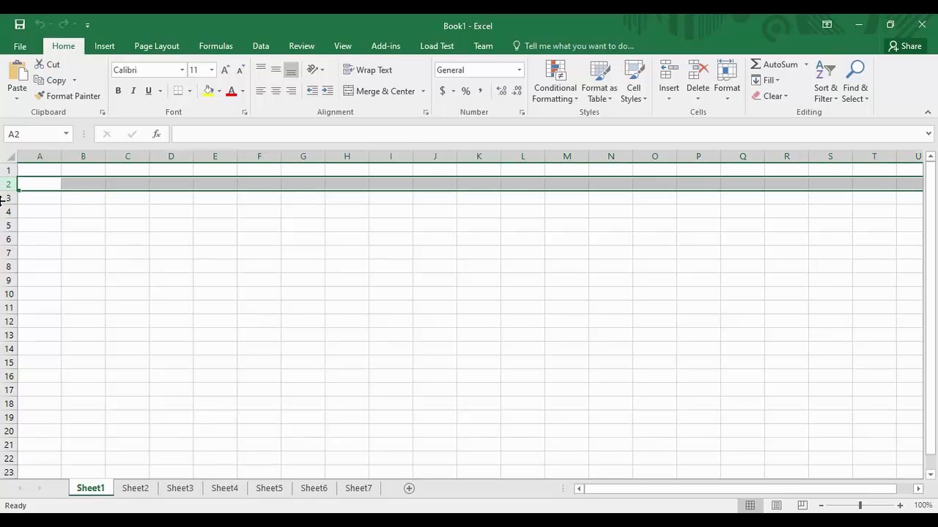
click(6, 198)
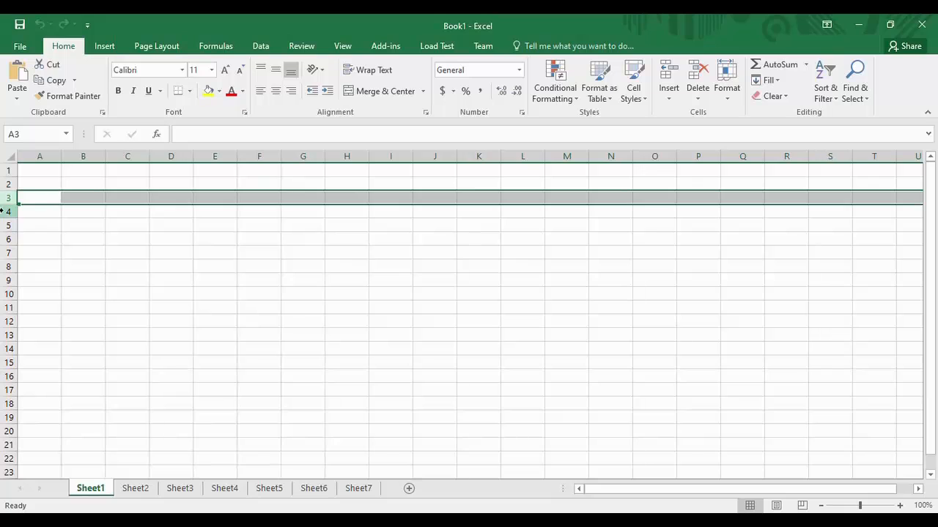
click(6, 212)
click(4, 225)
click(4, 239)
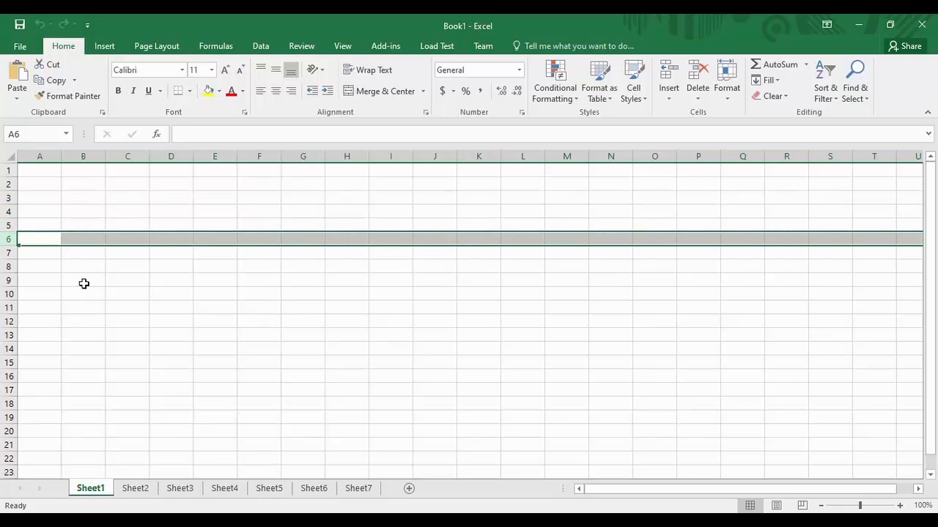
Step: Highlight columns A through K one at a time to examine their lettering, and select column A and row 2 again
click(33, 156)
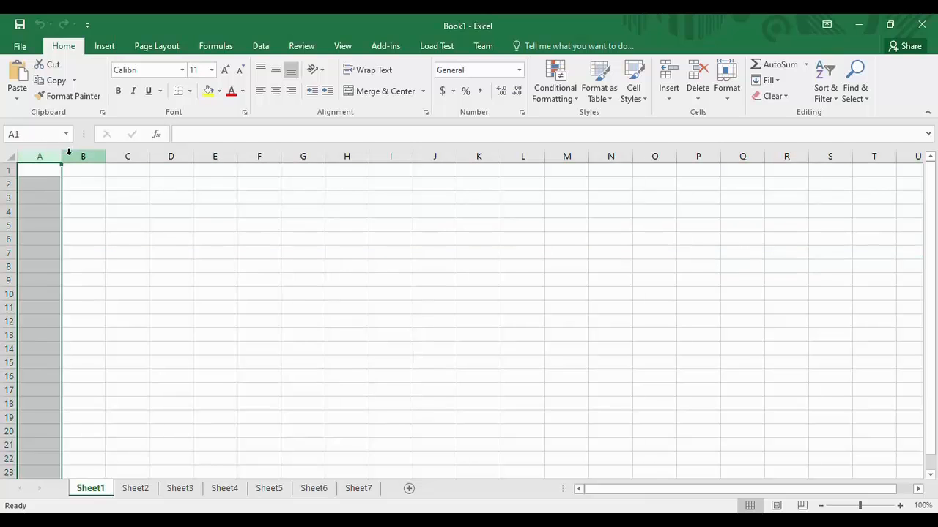
click(73, 155)
click(126, 154)
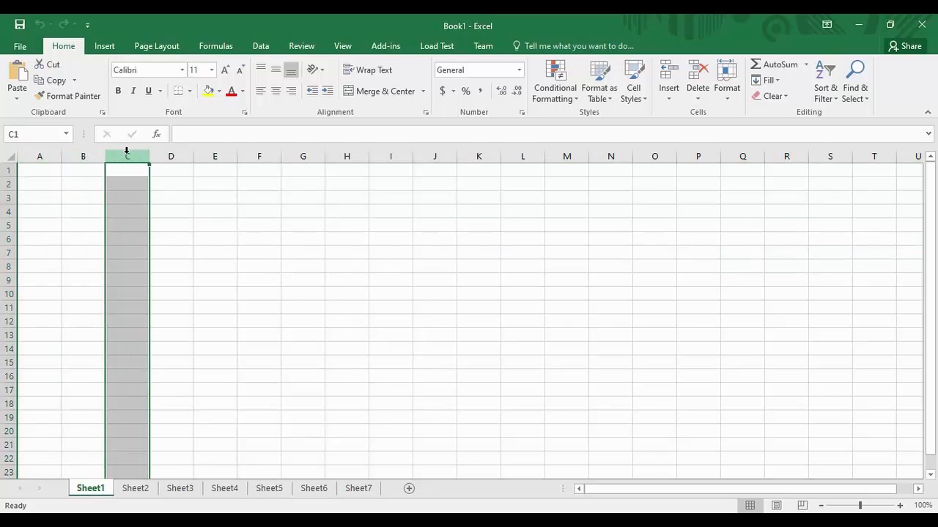
click(172, 152)
click(213, 153)
click(255, 153)
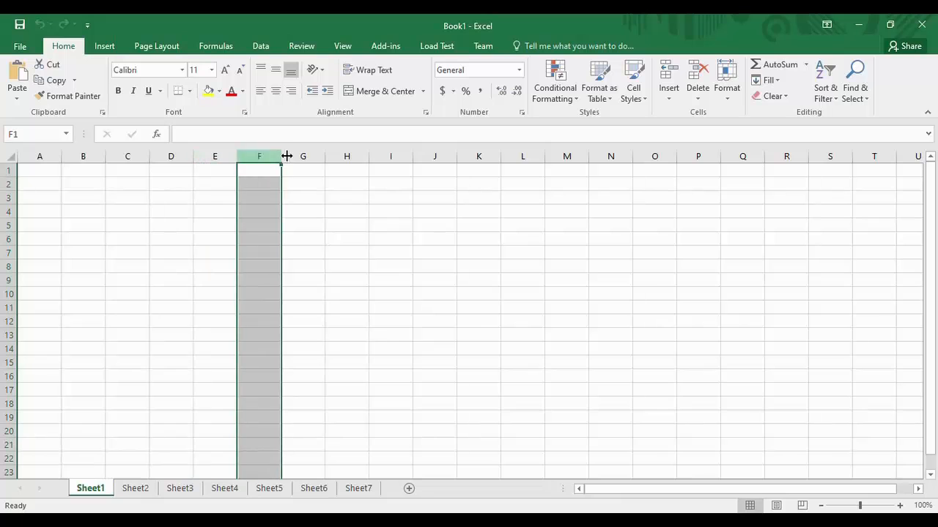
click(297, 154)
click(341, 153)
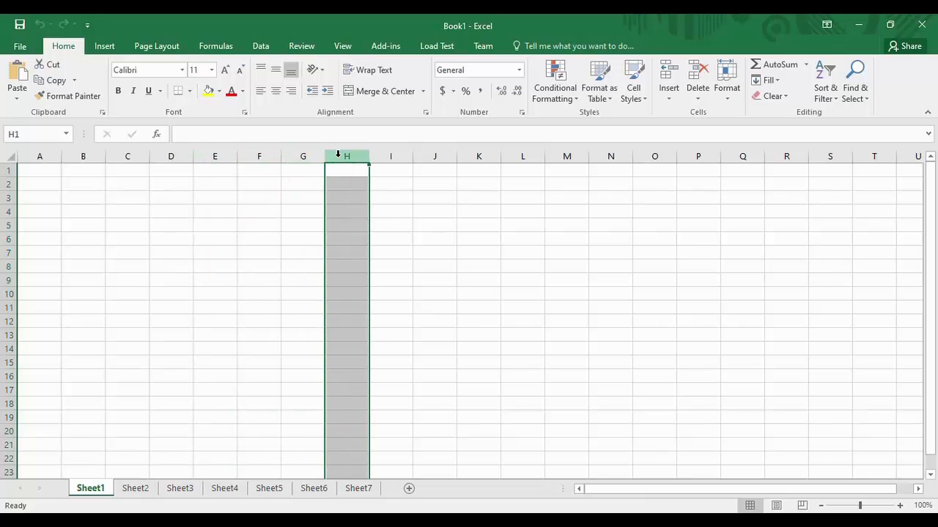
click(404, 153)
click(434, 154)
click(478, 153)
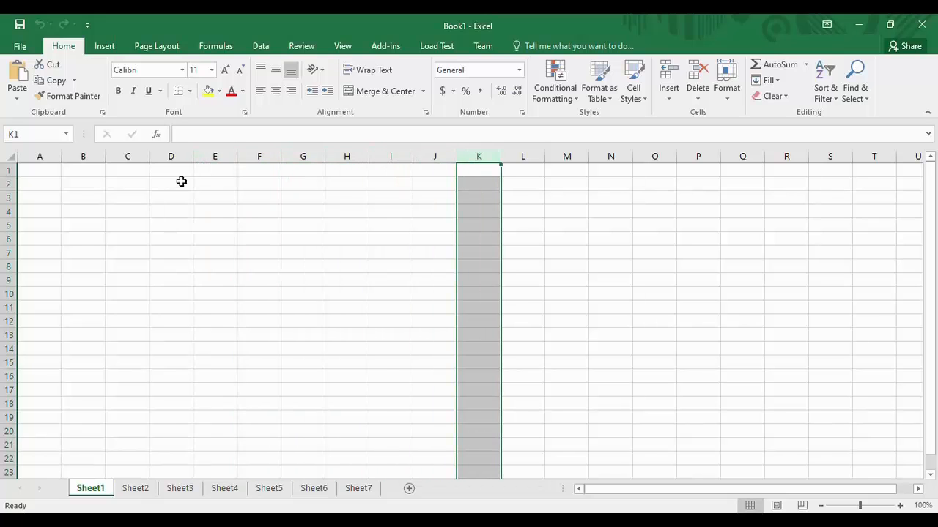
click(40, 156)
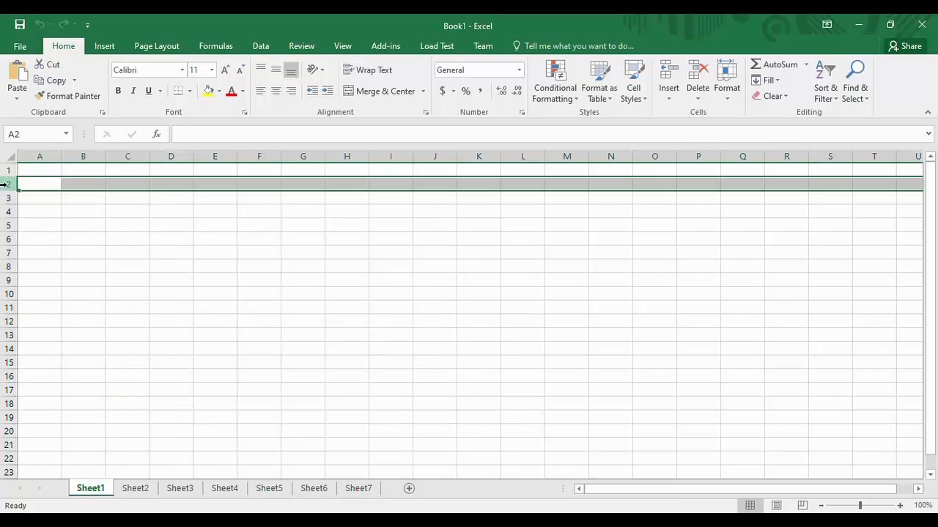
click(3, 184)
Step: Select cell D3 and inspect its cell reference in the Name Box
click(151, 200)
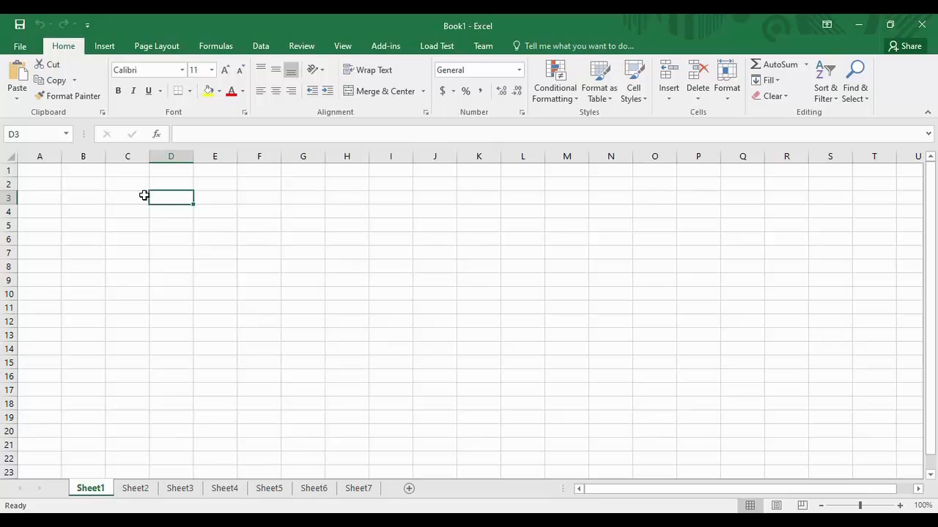
click(21, 134)
click(23, 134)
click(66, 134)
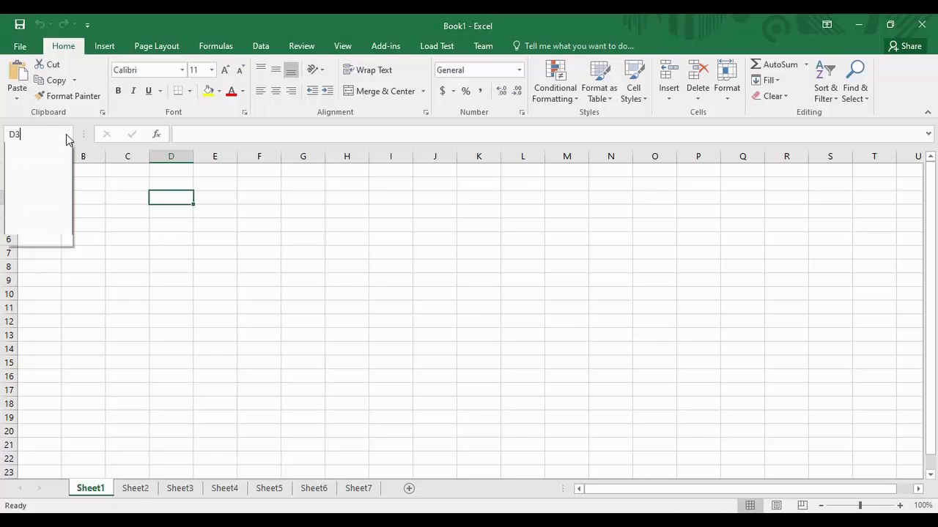
click(174, 226)
Step: Select various cells in turn, including E3, D14 and C7, and check how the Name Box identifies each one
click(207, 200)
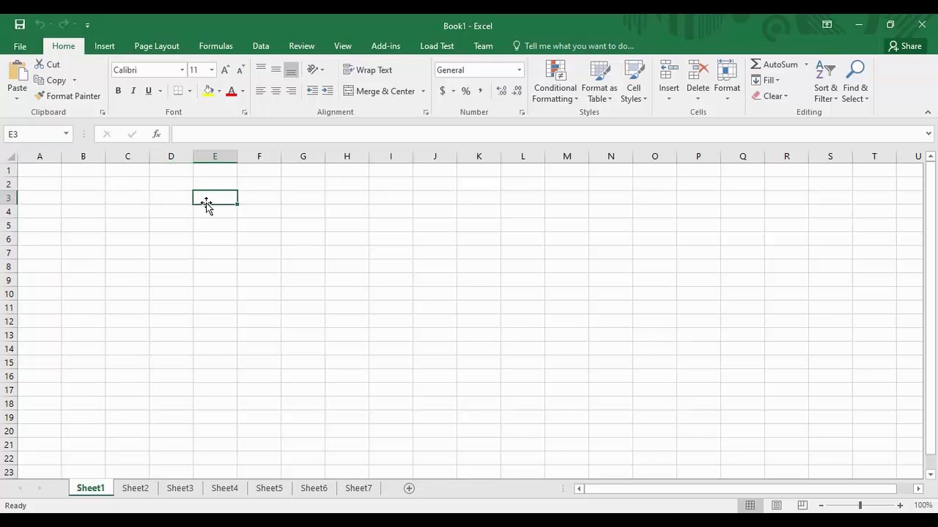
click(256, 227)
click(212, 256)
click(147, 248)
click(82, 250)
click(173, 348)
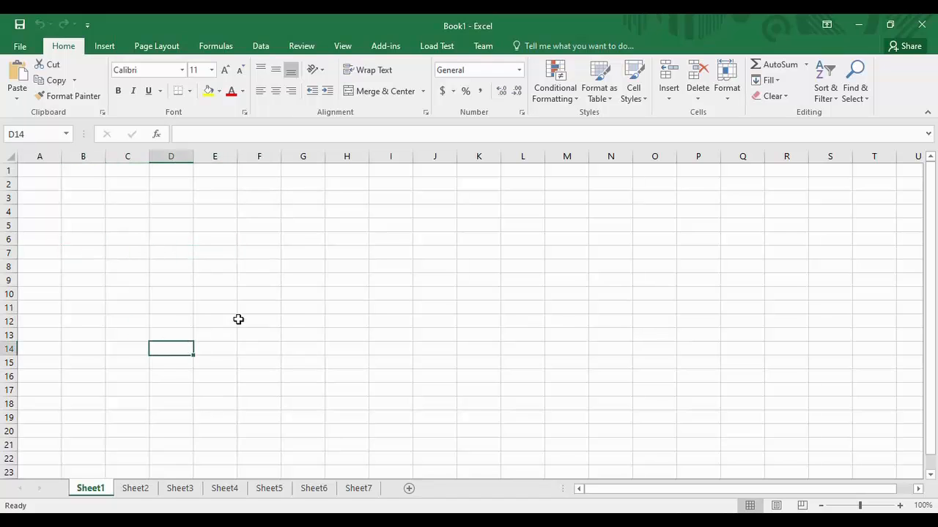
click(243, 319)
click(205, 264)
click(141, 250)
click(66, 134)
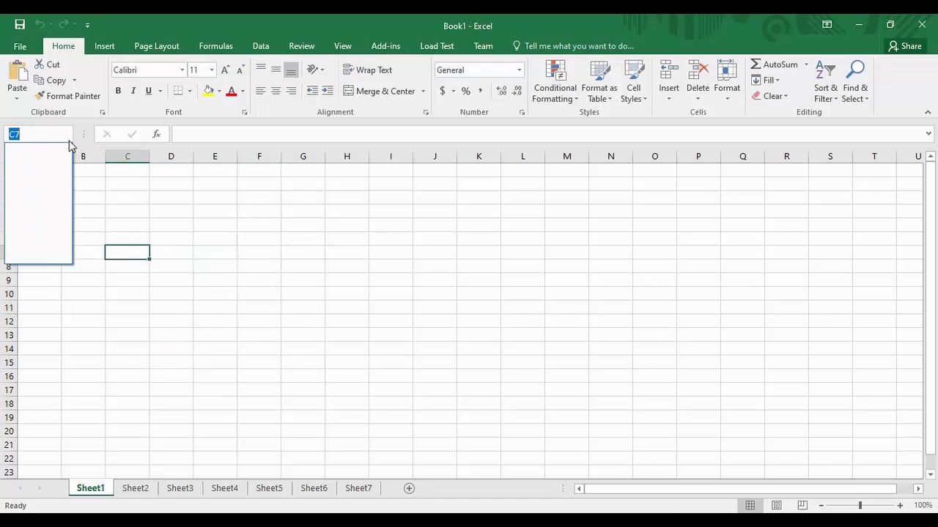
key(Escape)
Step: Select the cell range C3:J13 and replace that selection with the single cell L9
drag(110, 197, 449, 340)
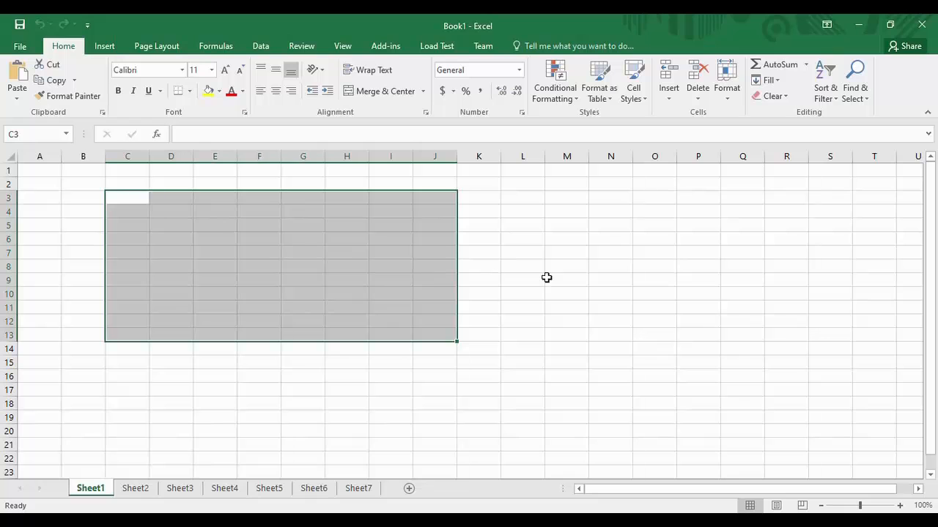
click(513, 286)
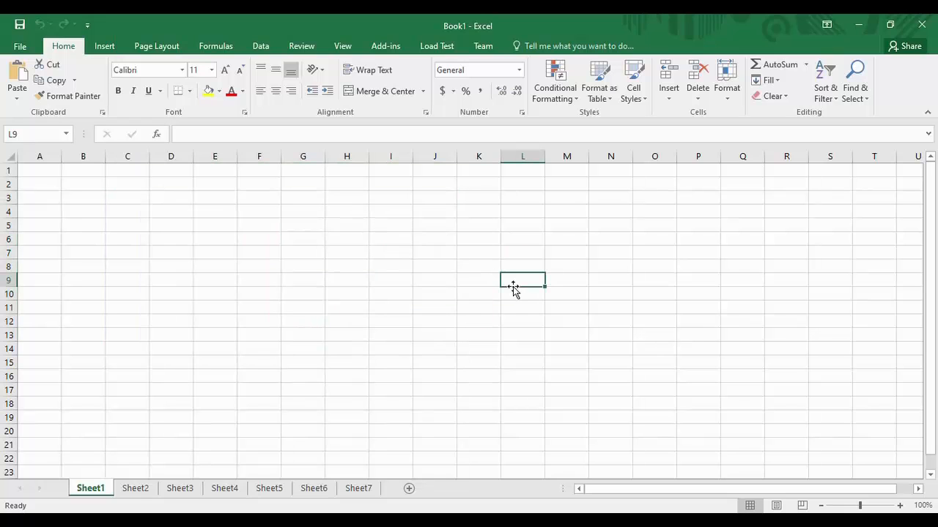
Step: Enter the text "Data" in cell A1 and move down to A2
click(43, 172)
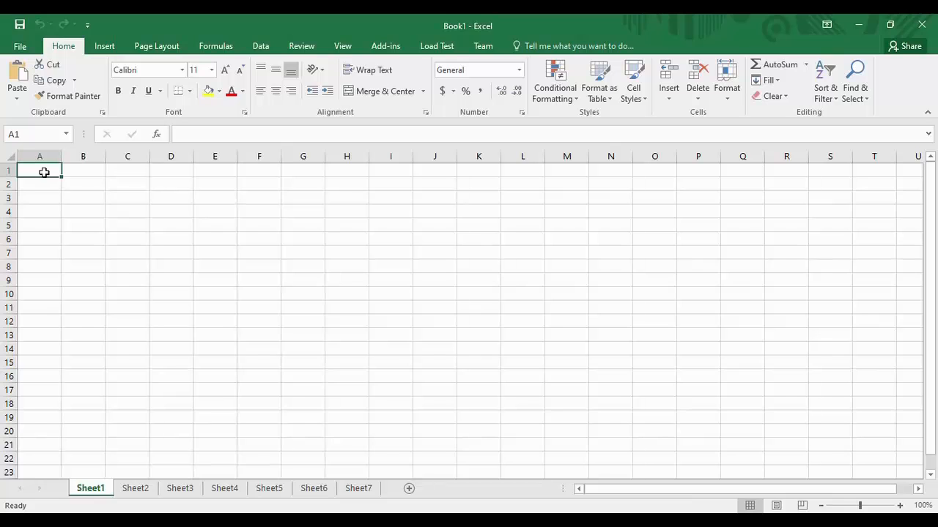
double_click(44, 173)
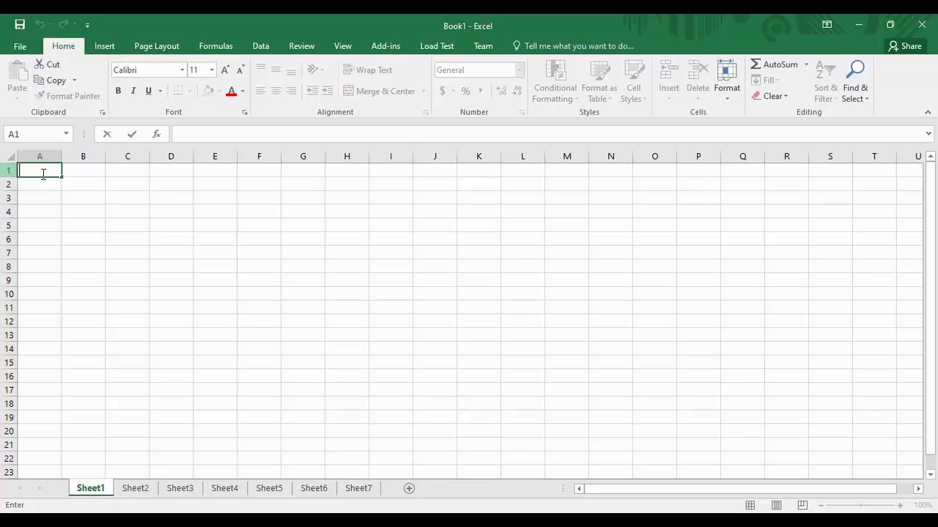
text(Data)
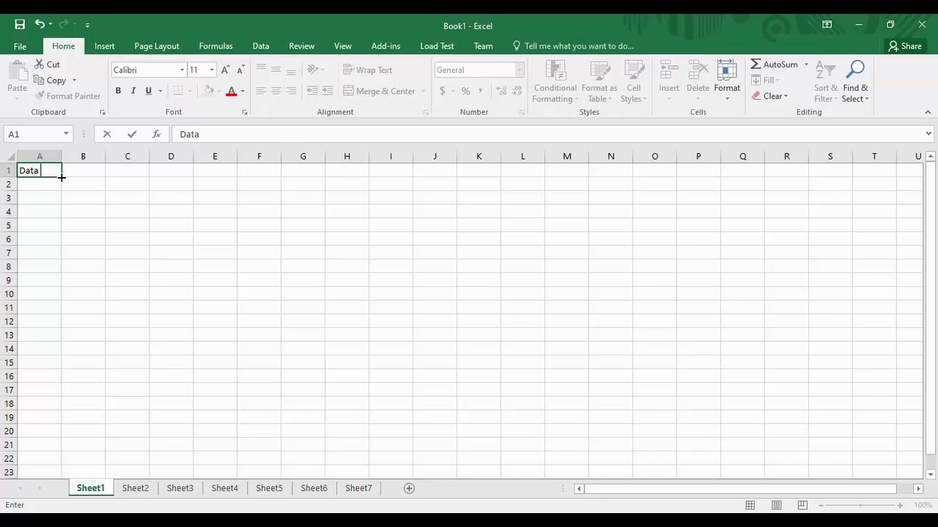
key(Return)
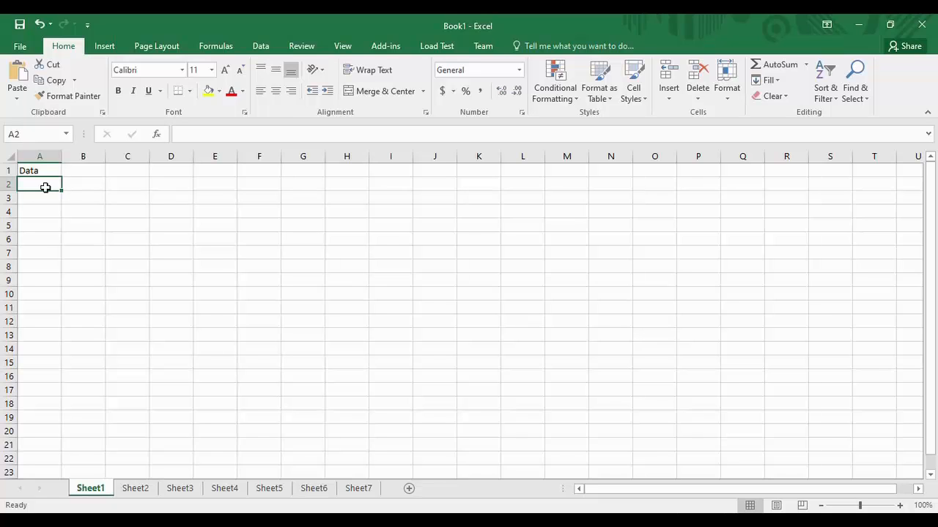
Step: Enter the text "Table" in cell A2 and move across to B2
text(Ta)
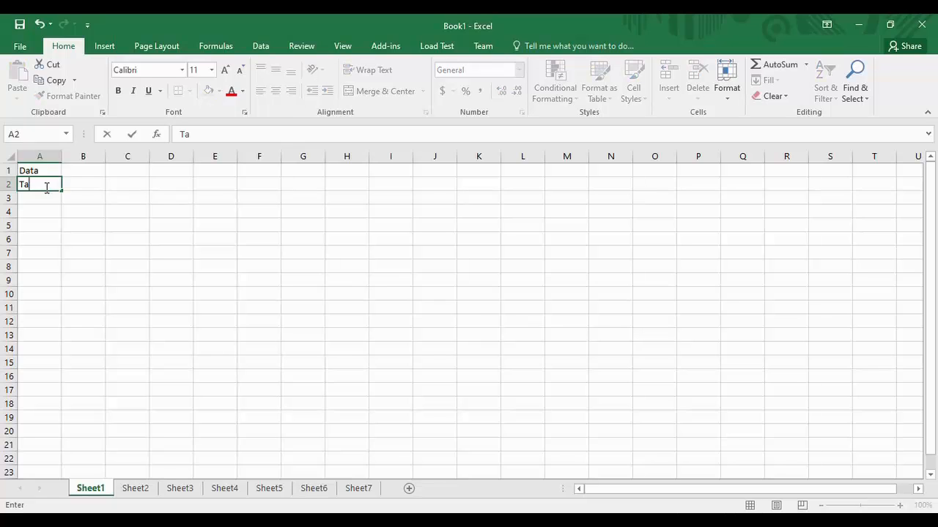
text(ble)
key(Tab)
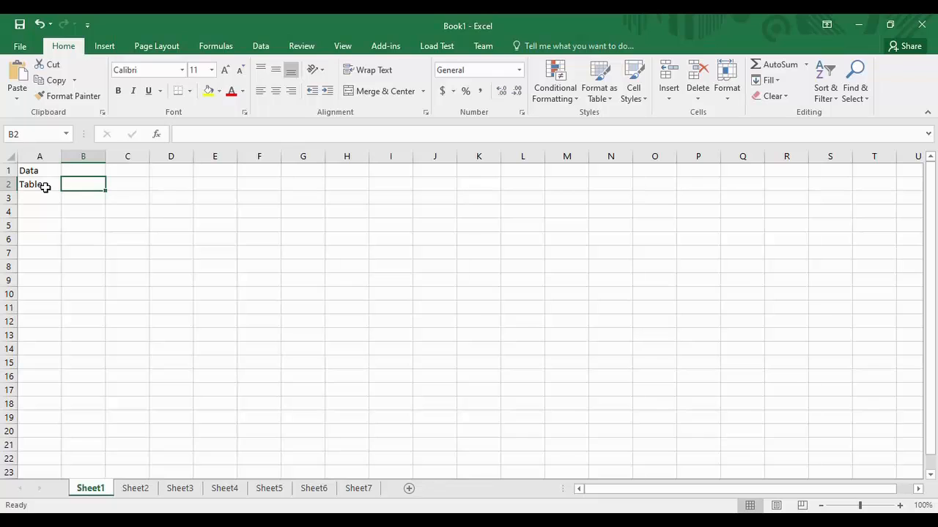
text(hhhh)
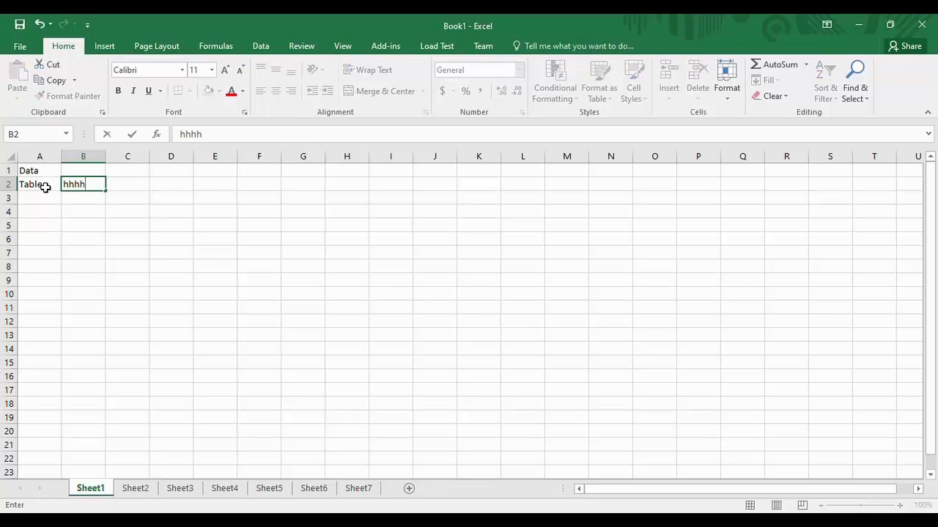
text(ggdgf)
key(Escape)
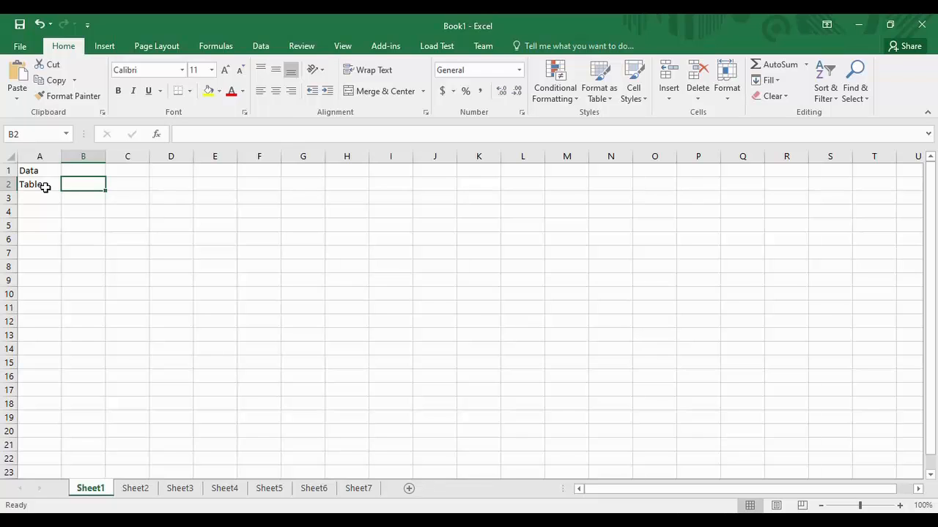
Step: Move the active cell up and down among the first rows, and one column at a time across row 2
key(Up)
key(Down)
key(Down)
key(Down)
key(Up)
key(Up)
key(Right)
key(Right)
key(Right)
key(Right)
key(Right)
key(Right)
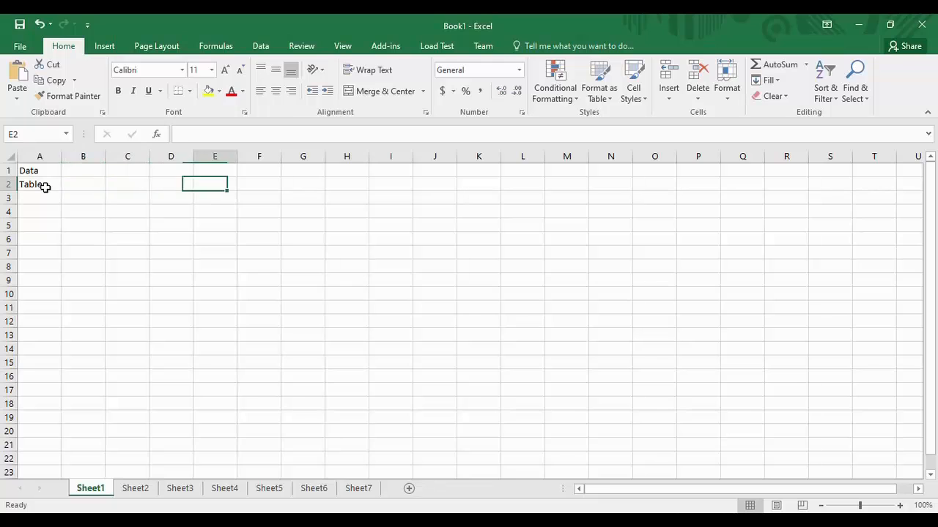
Step: Move the active cell down column B one row at a time to B18
key(Return)
key(Return)
key(Return)
key(Return)
key(Return)
key(Return)
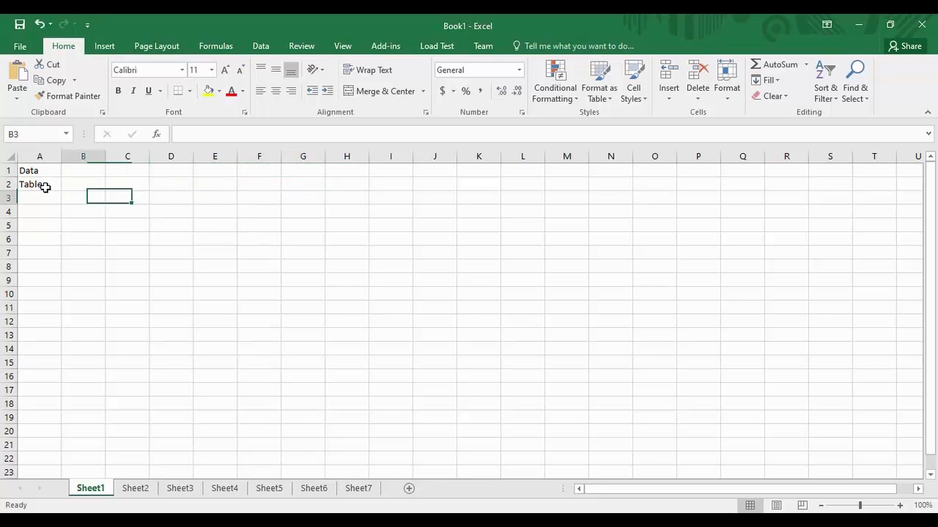
key(Return)
key(Return)
key(Return)
key(Return)
key(Return)
key(Return)
key(Return)
key(Return)
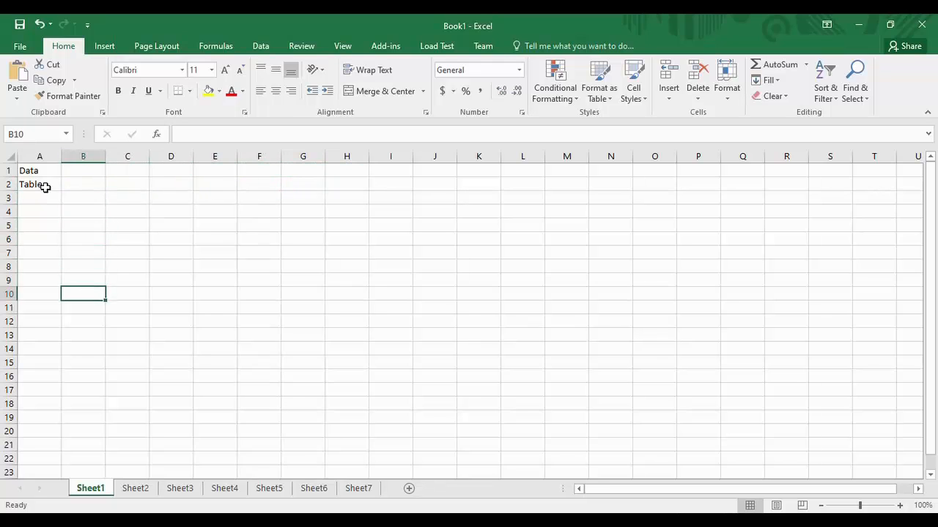
key(Return)
key(Return)
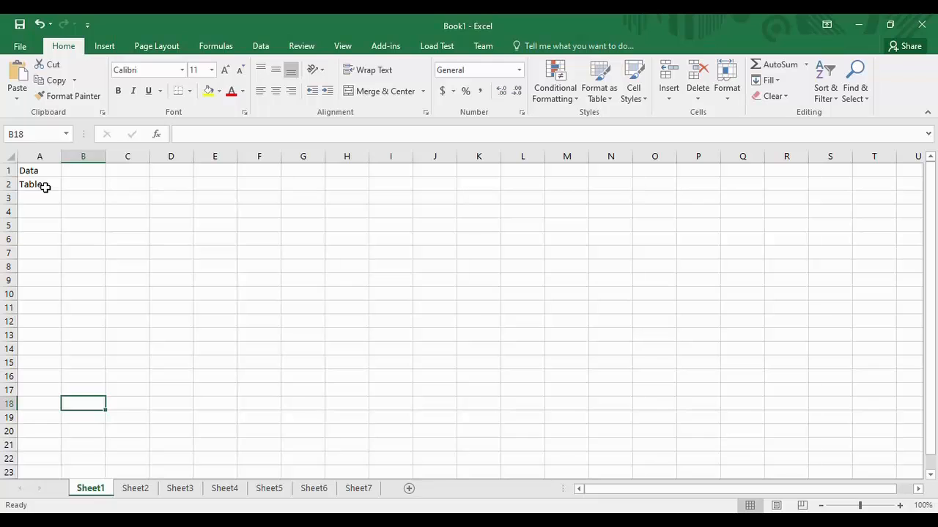
Step: Move the active cell back up column B one row at a time to B3
key(Up)
key(Up)
key(Up)
key(Up)
key(Up)
key(Up)
key(Up)
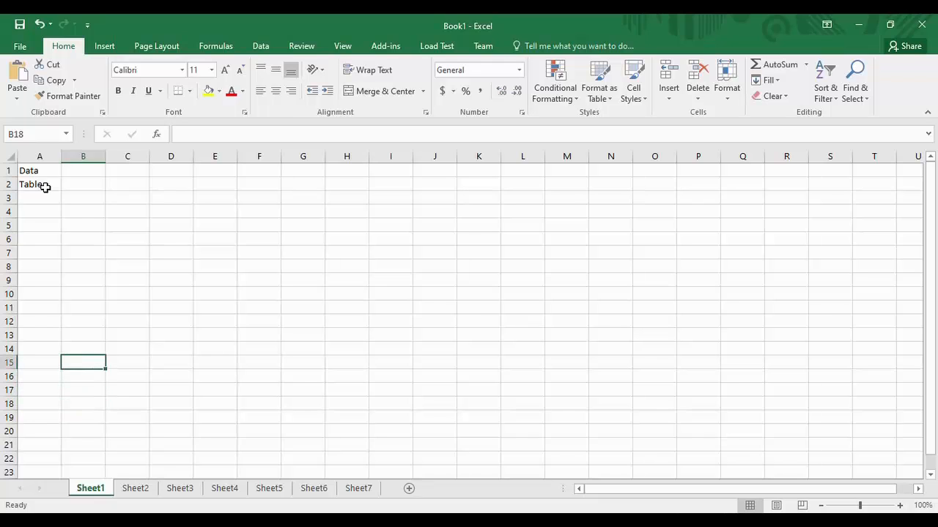
key(Up)
key(Up)
key(Up)
key(Up)
key(Up)
key(Up)
key(Up)
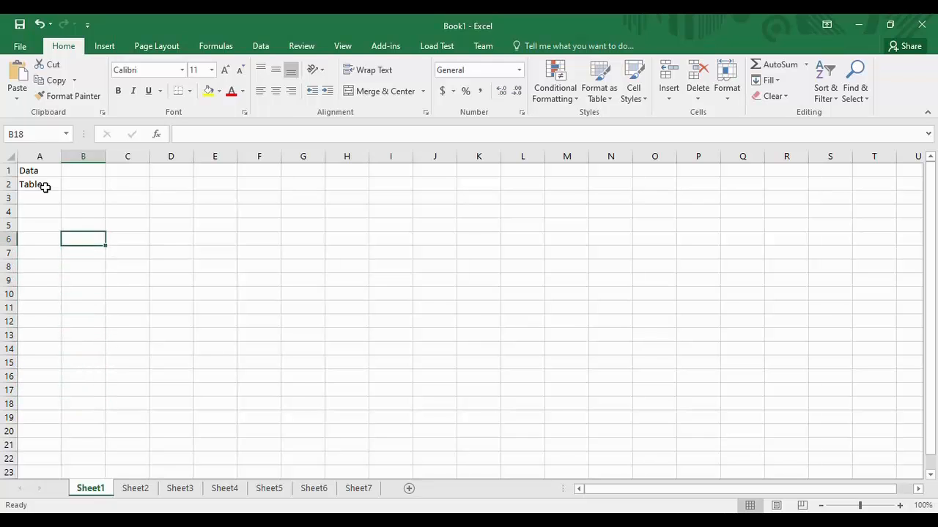
key(Up)
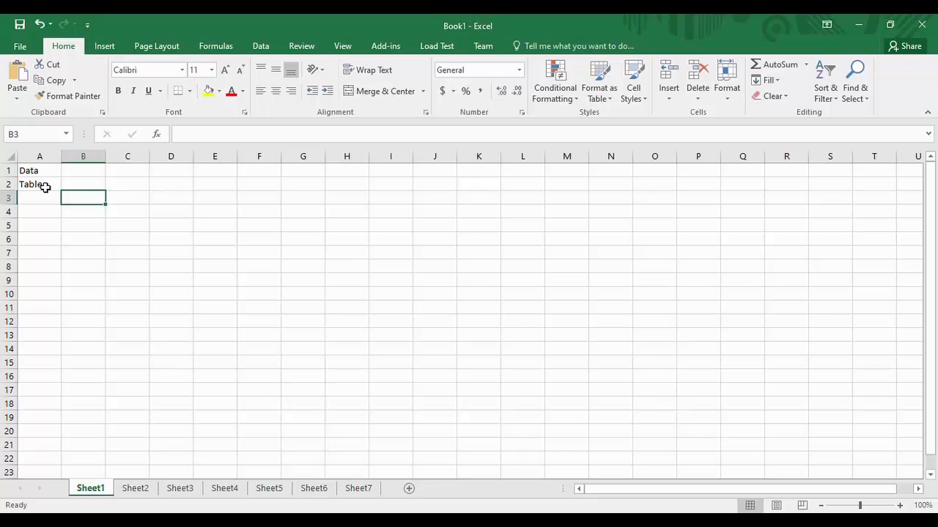
Step: Move the active cell to A3 and across row 3 one column at a time to N3
key(Left)
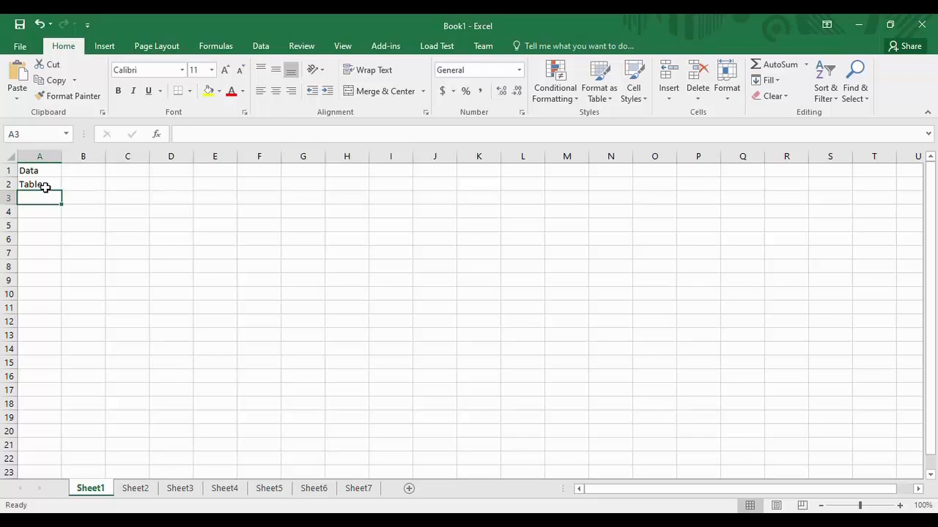
key(Right)
key(Right)
key(Right)
key(Right)
key(Right)
key(Right)
key(Right)
key(Right)
key(Right)
key(Right)
key(Right)
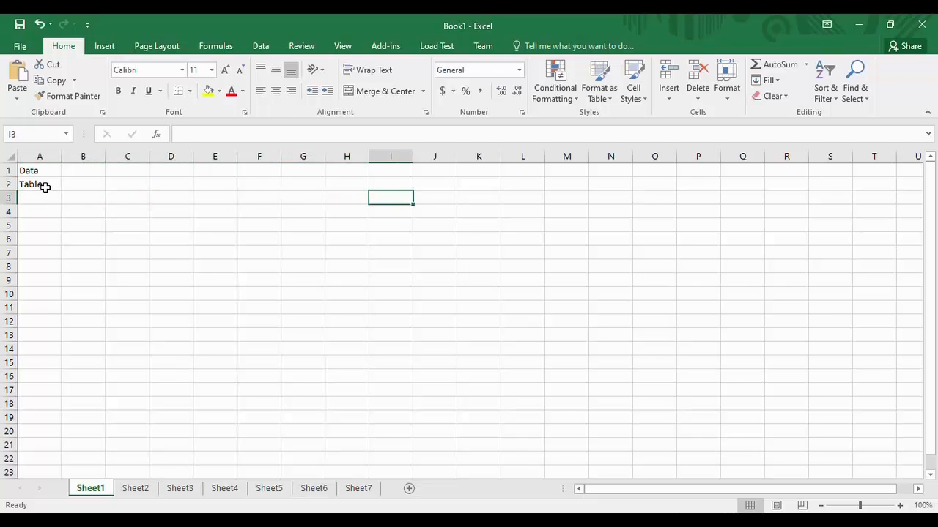
key(Right)
key(Right)
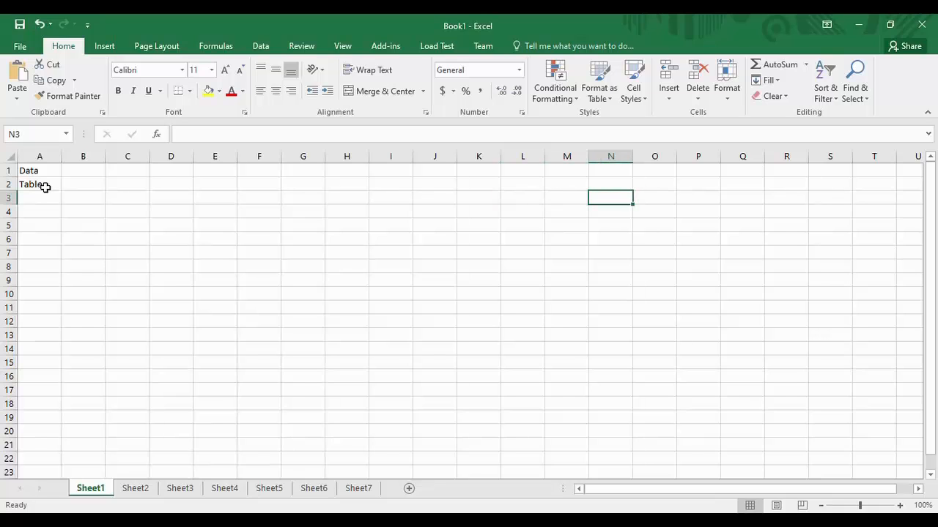
Step: Move the active cell back along row 3 one column at a time to B3
key(Left)
key(Left)
key(Left)
key(Left)
key(Left)
key(Left)
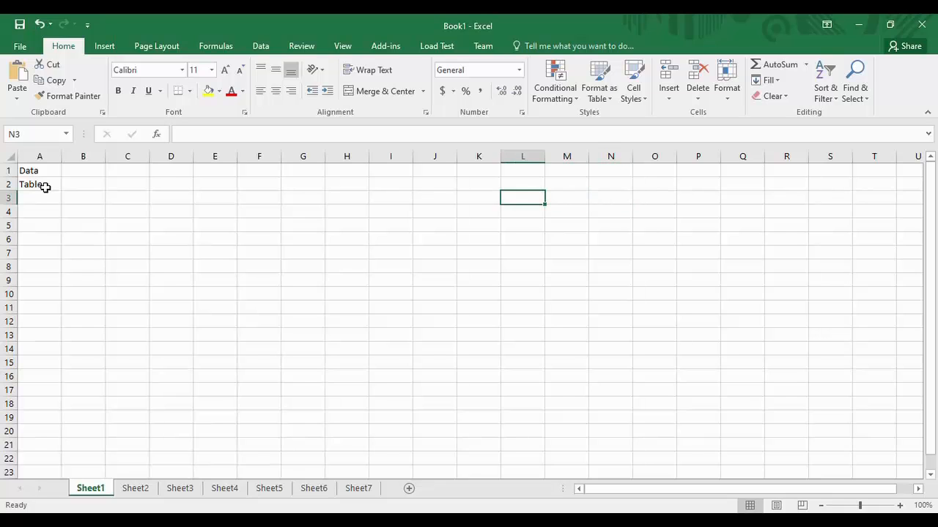
key(Left)
key(Left)
key(Left)
key(Left)
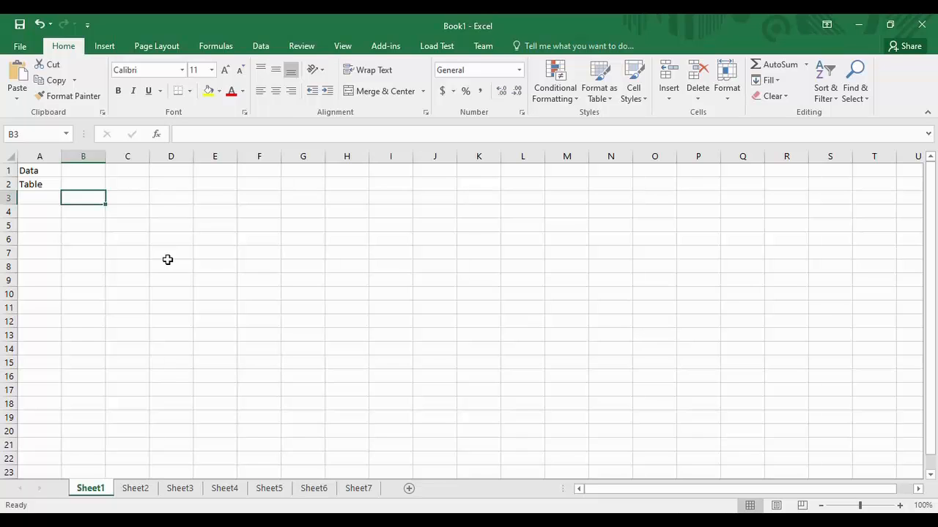
Step: Delete the text "Table" from cell A2, leaving the cell empty
click(44, 193)
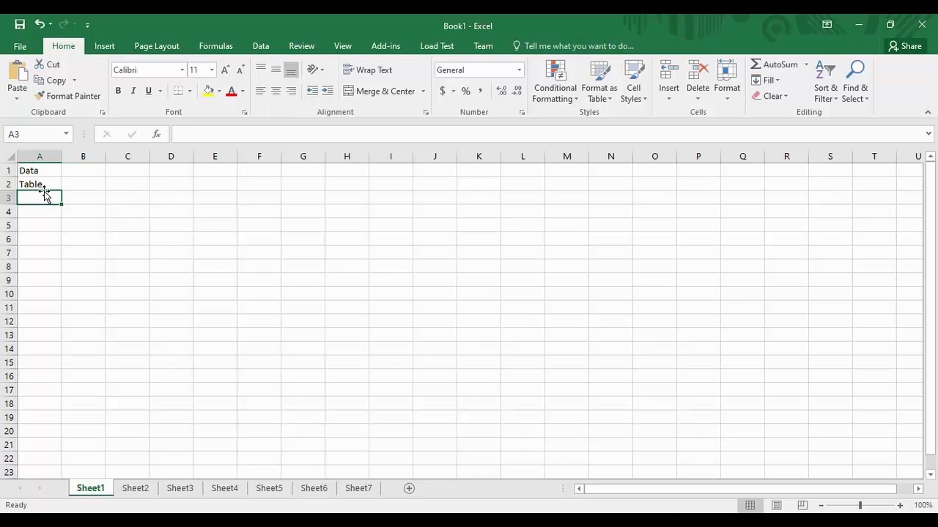
click(42, 184)
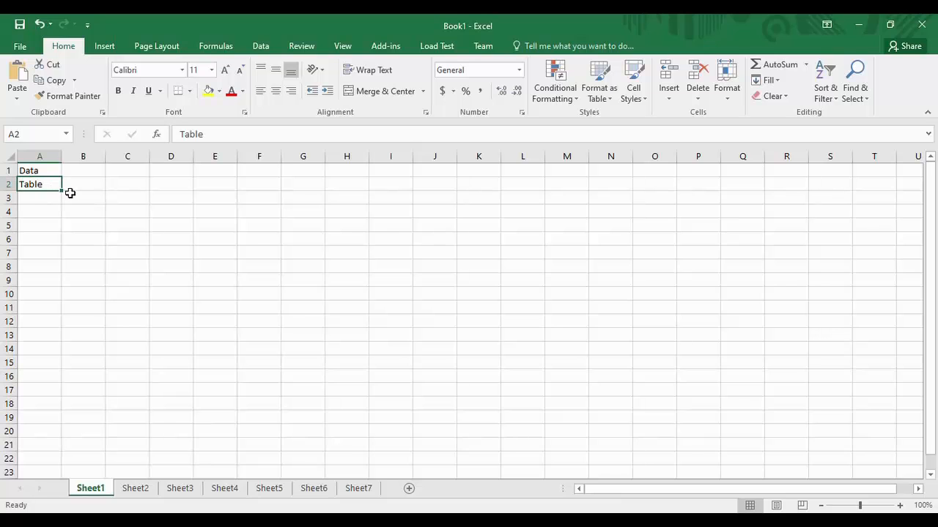
double_click(50, 187)
key(BackSpace)
key(BackSpace)
key(BackSpace)
key(BackSpace)
key(BackSpace)
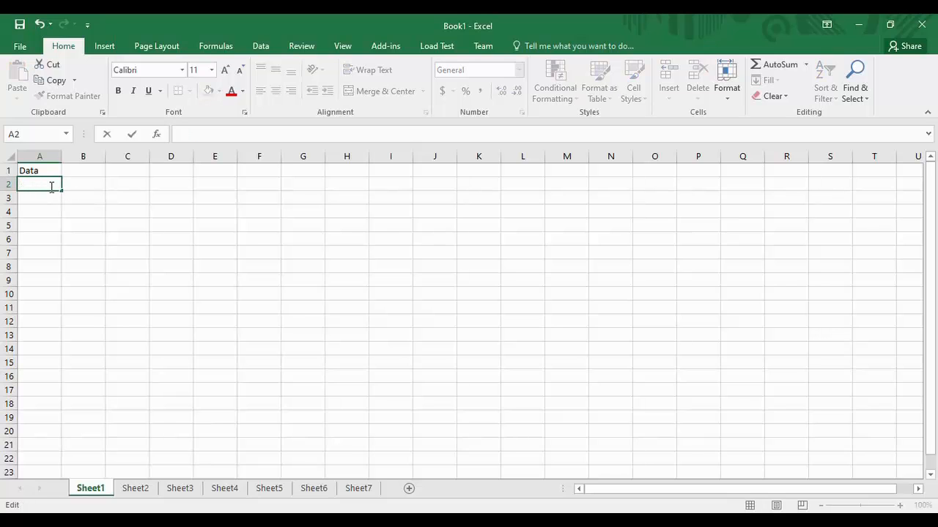
click(49, 171)
Step: Enter the column headings "Name", "Age" and "Gender" in cells A3, B3 and C3
click(45, 199)
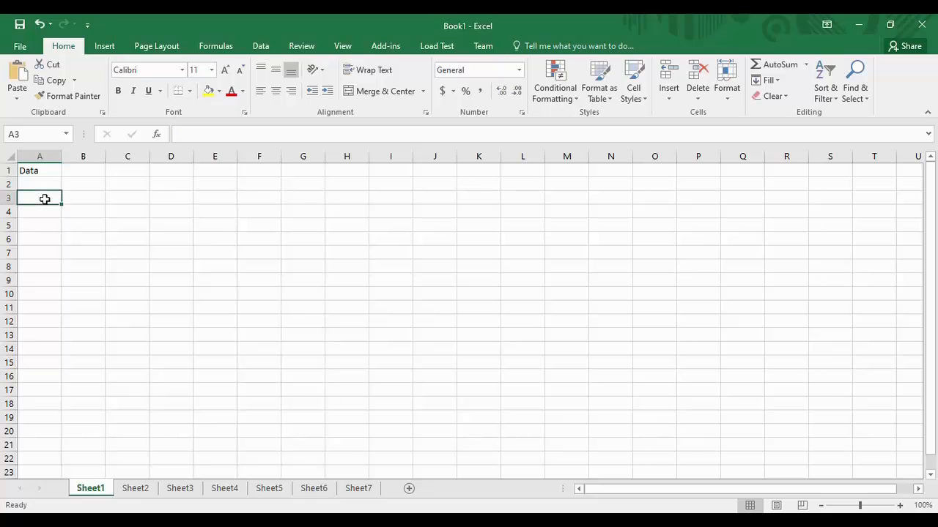
text(Name)
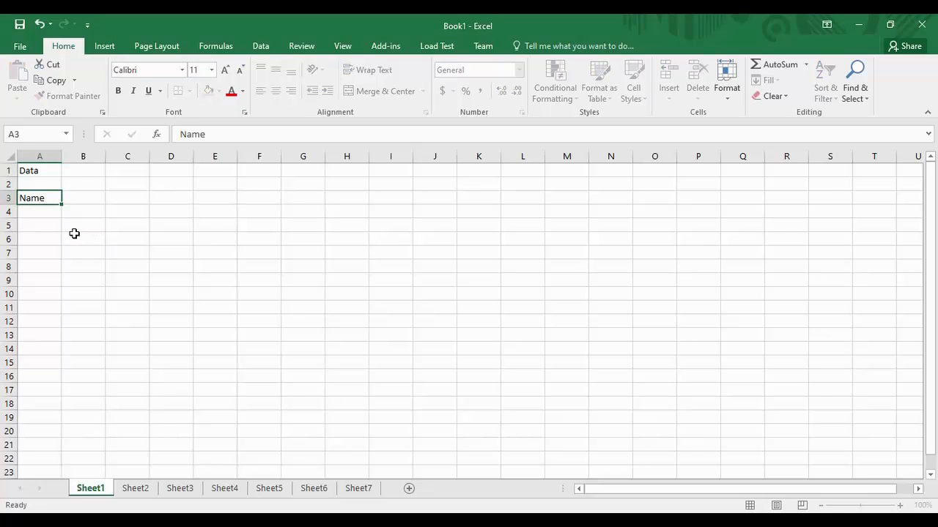
key(Tab)
text(A)
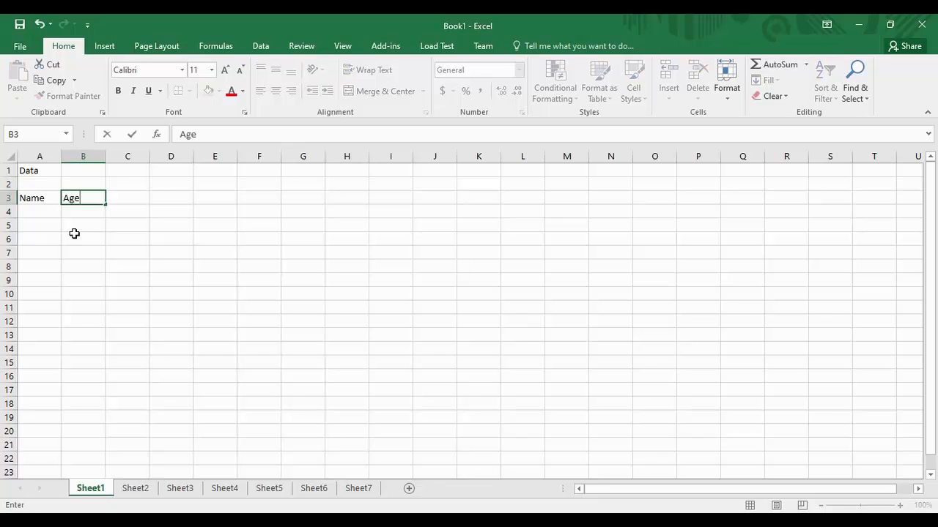
key(Tab)
text(Ge)
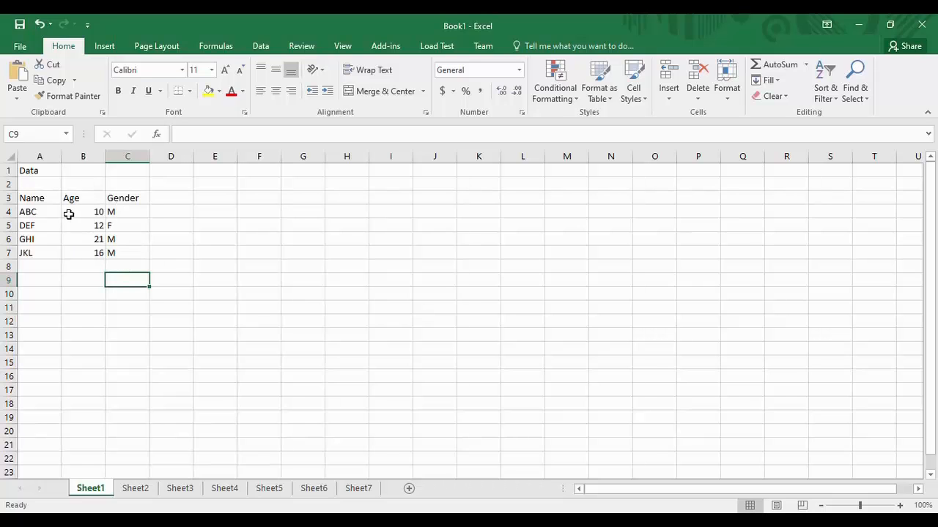
Step: Examine the Name, Age and Gender headings and the title in A1 by selecting each cell in turn
click(33, 203)
click(78, 199)
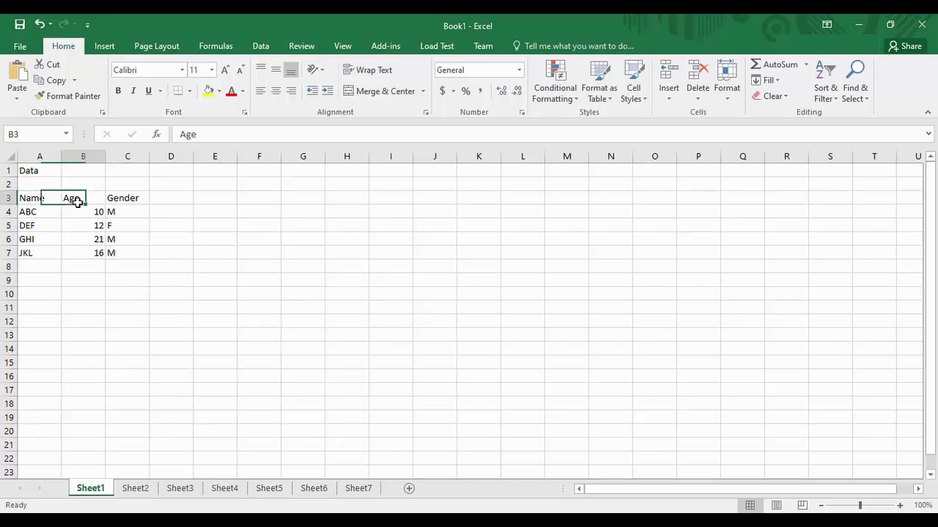
click(120, 199)
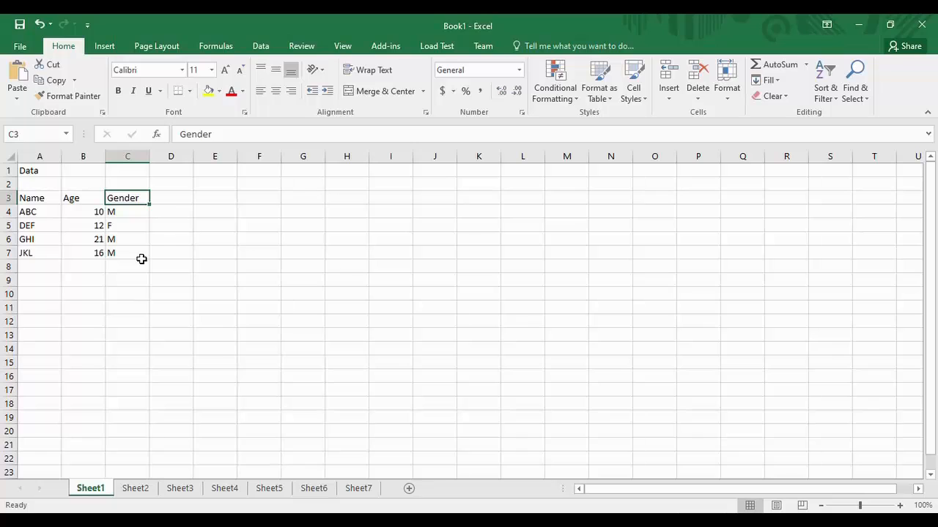
click(32, 172)
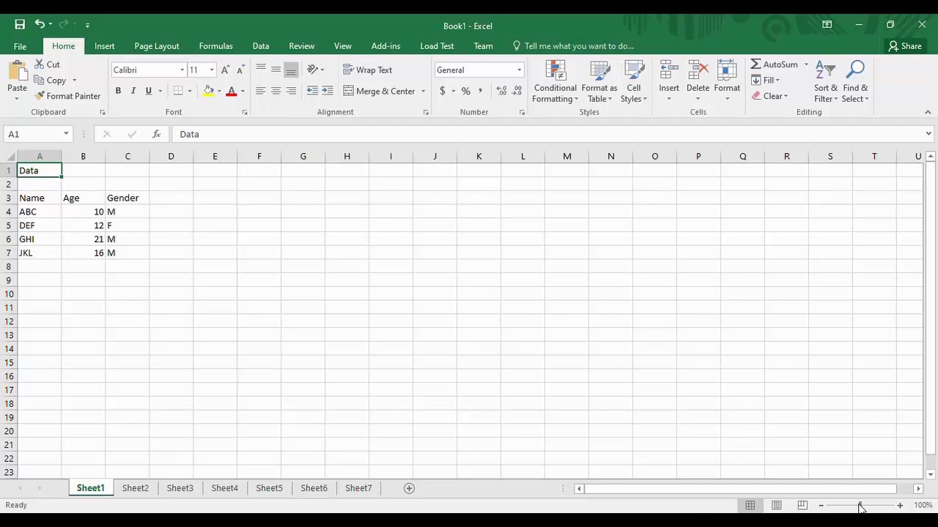
mouse_move(861, 508)
mouse_down()
mouse_move(886, 507)
mouse_move(879, 510)
mouse_up()
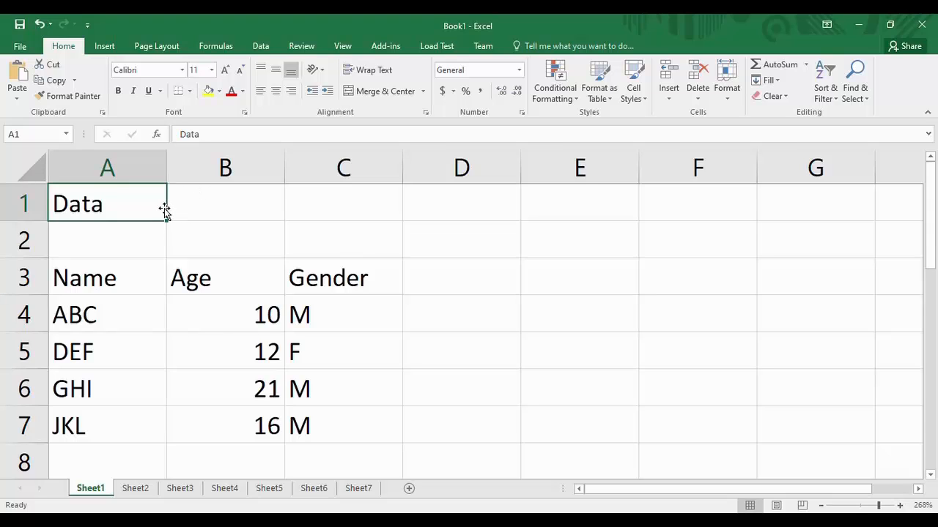
click(22, 204)
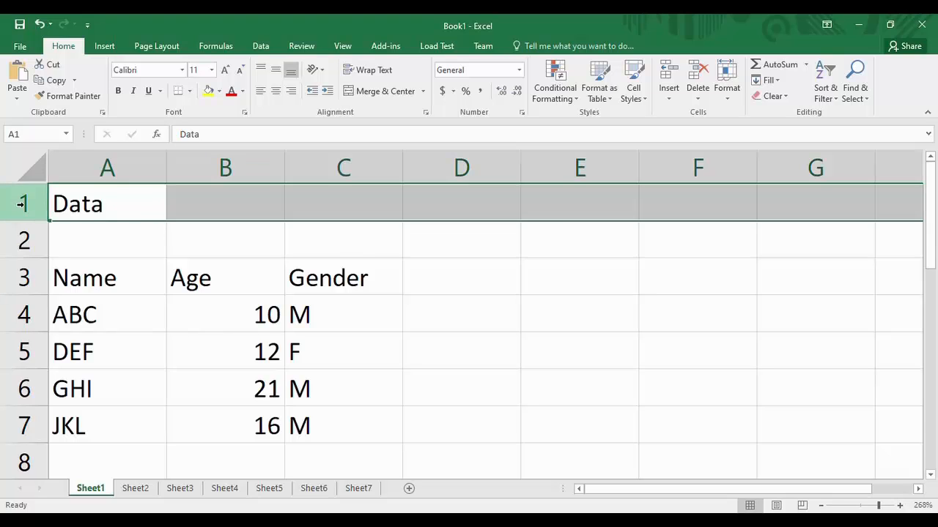
click(154, 208)
drag(166, 209, 310, 207)
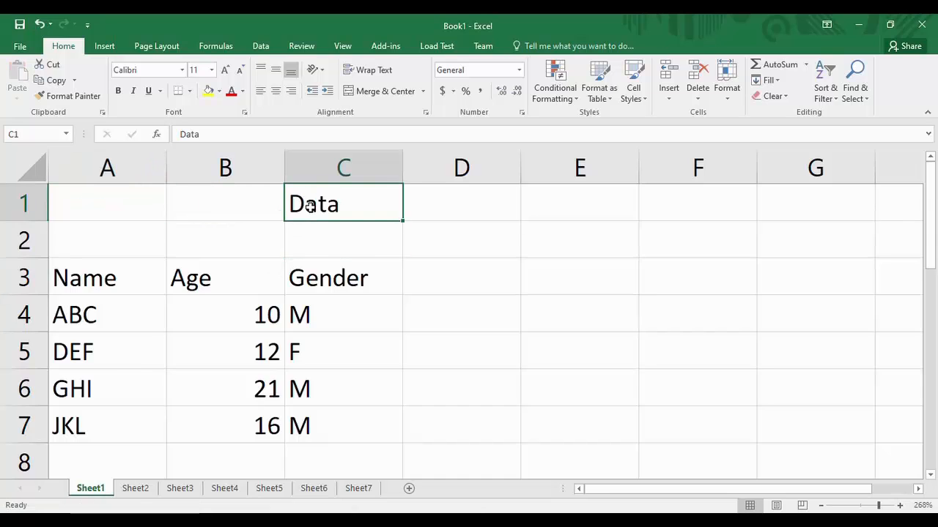
key(ctrl+z)
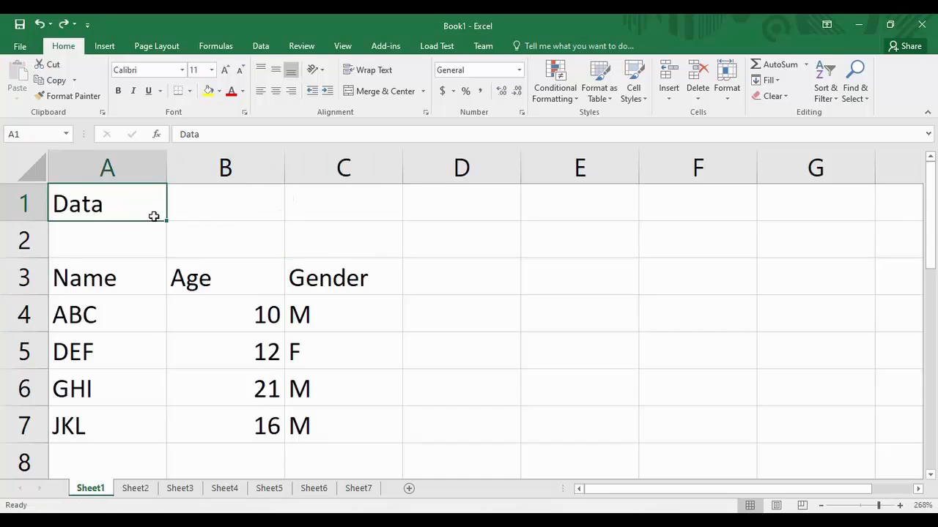
Step: Merge and center the "Data" title across cells A1:C1
drag(153, 216, 361, 212)
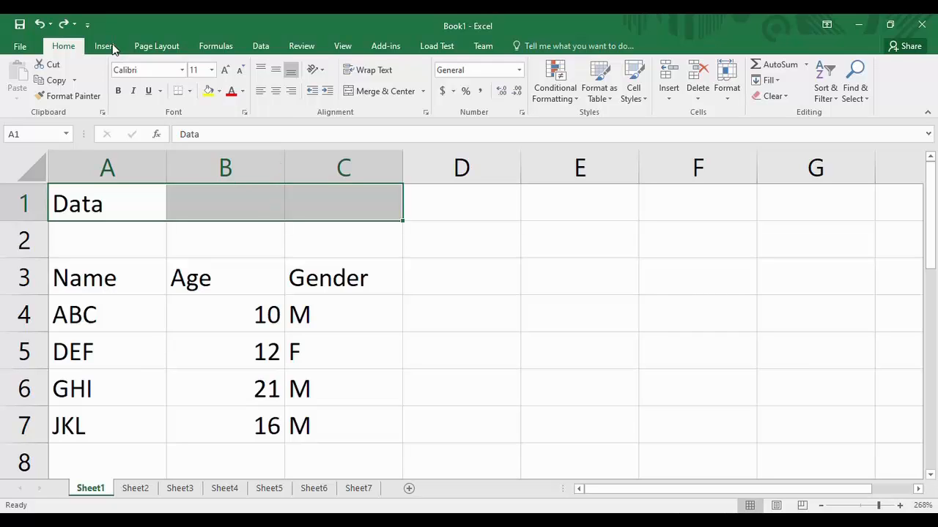
click(368, 87)
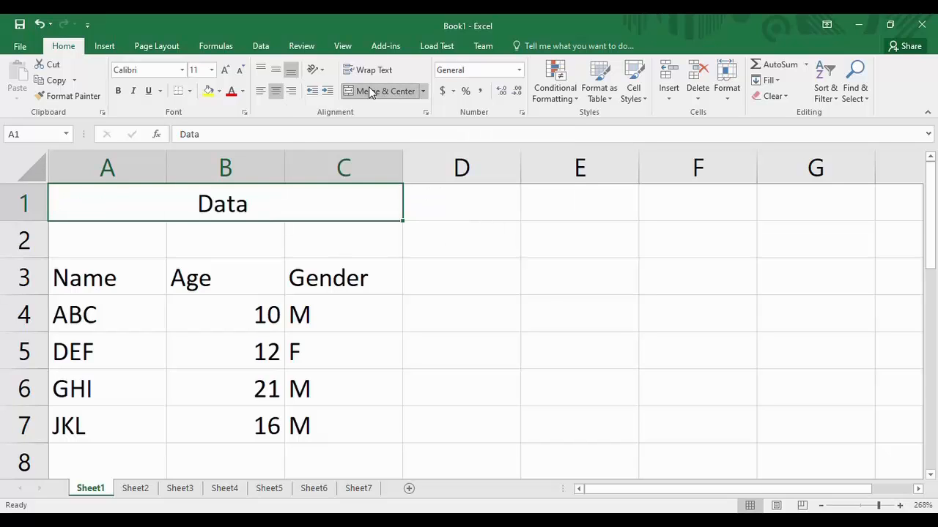
Step: Move the merged "Data" title down to row 2 and merge and center it over the whole range A1:C2
click(208, 251)
click(232, 203)
drag(232, 220, 233, 196)
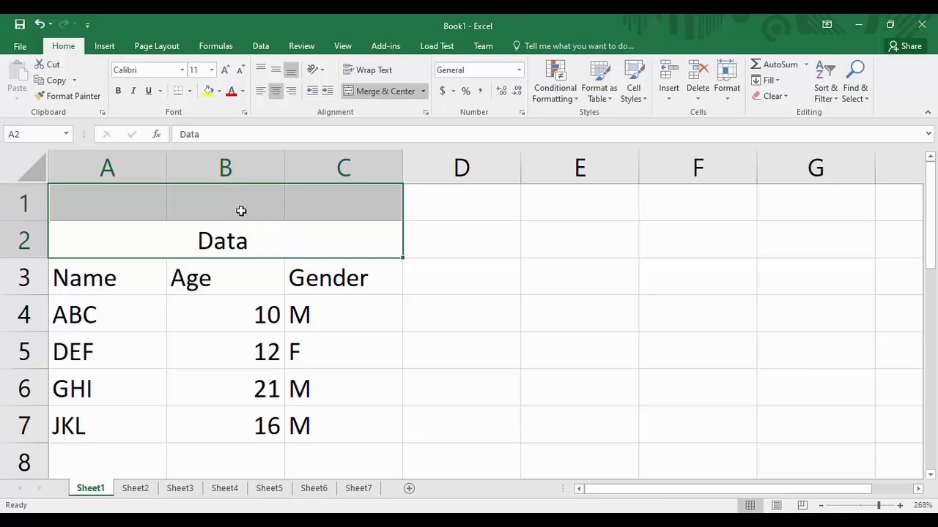
click(390, 90)
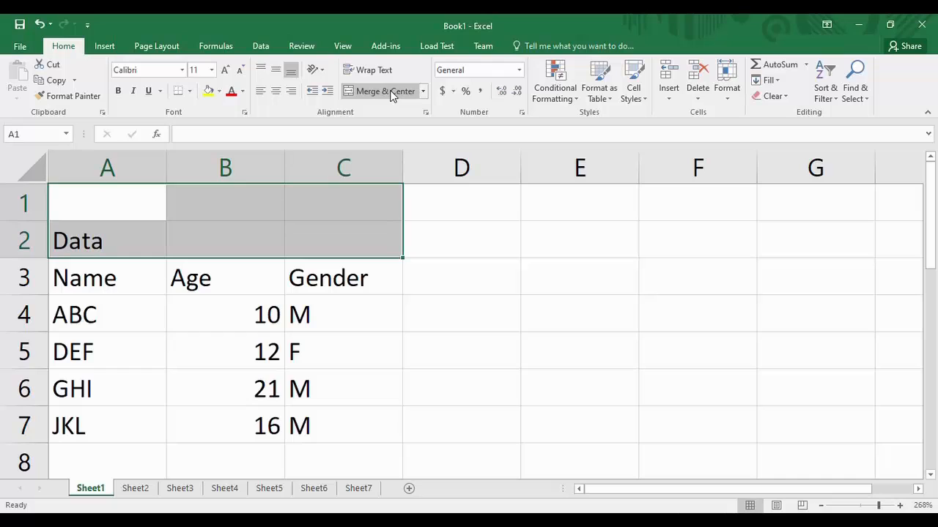
click(366, 90)
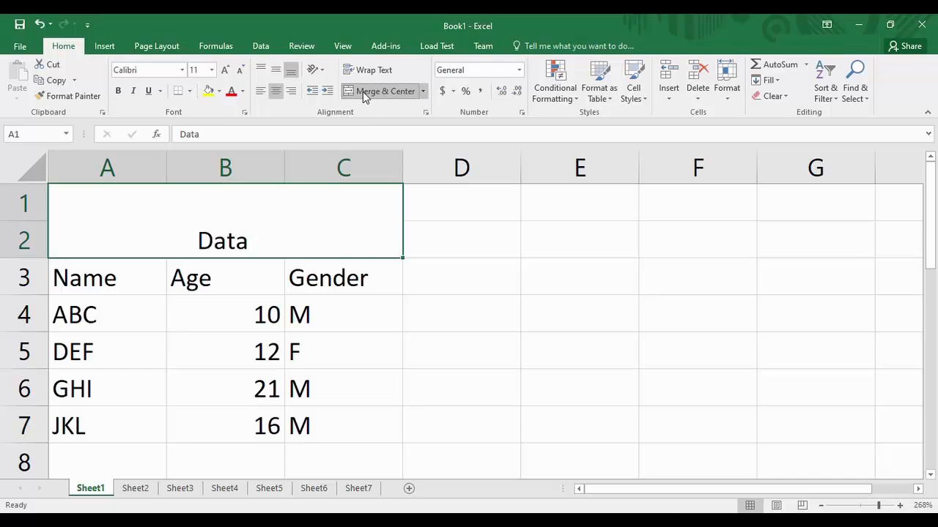
Step: Compare the merged title cell with the single cells D1 and D2 by selecting them in turn
click(433, 223)
click(217, 247)
click(450, 214)
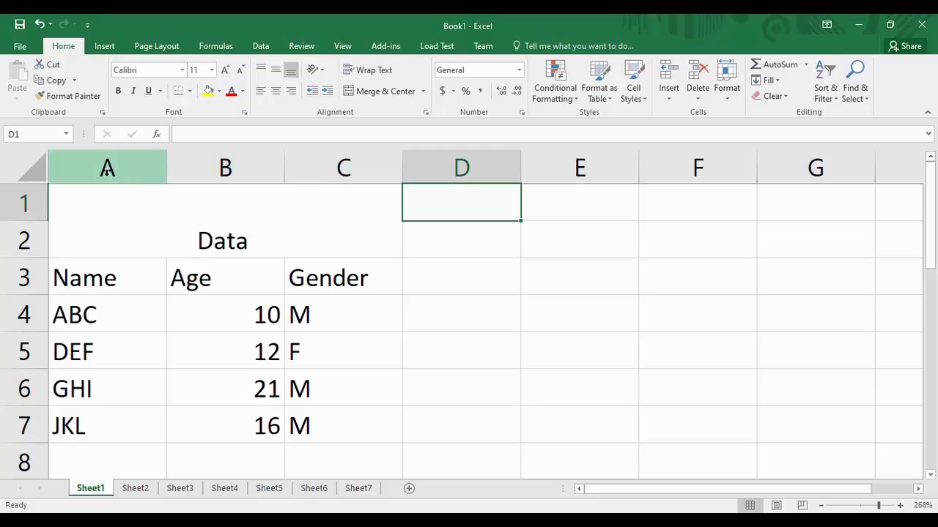
click(244, 244)
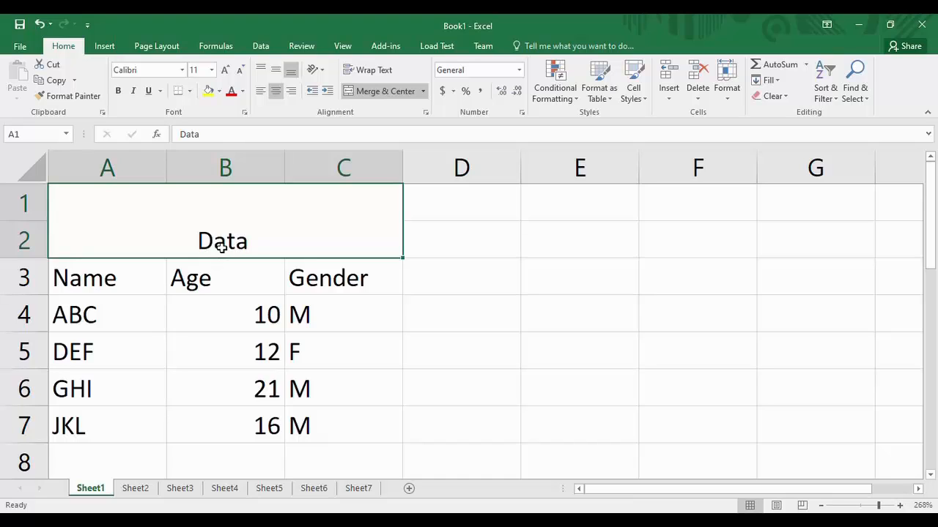
click(440, 237)
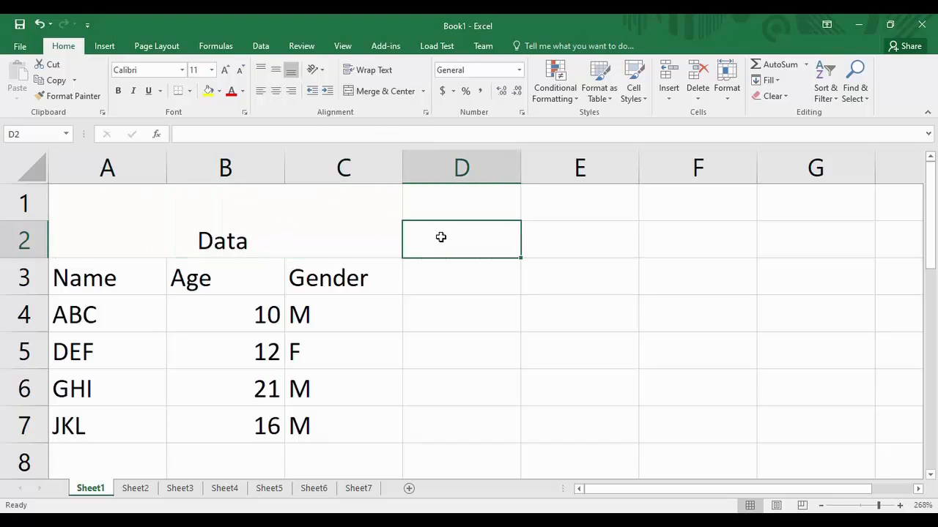
Step: Make the "Data" title text in the merged cell A1:C2 bold at font size 24
click(217, 250)
double_click(225, 242)
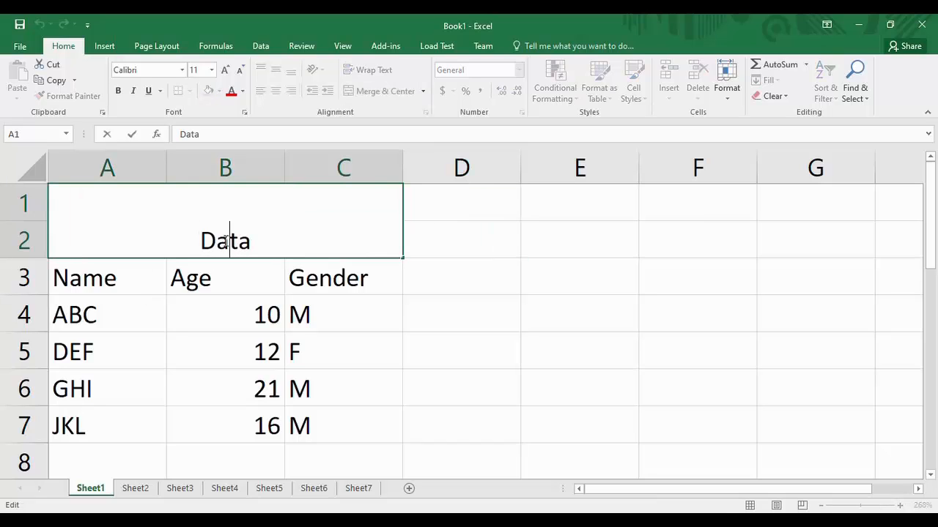
drag(202, 242, 270, 242)
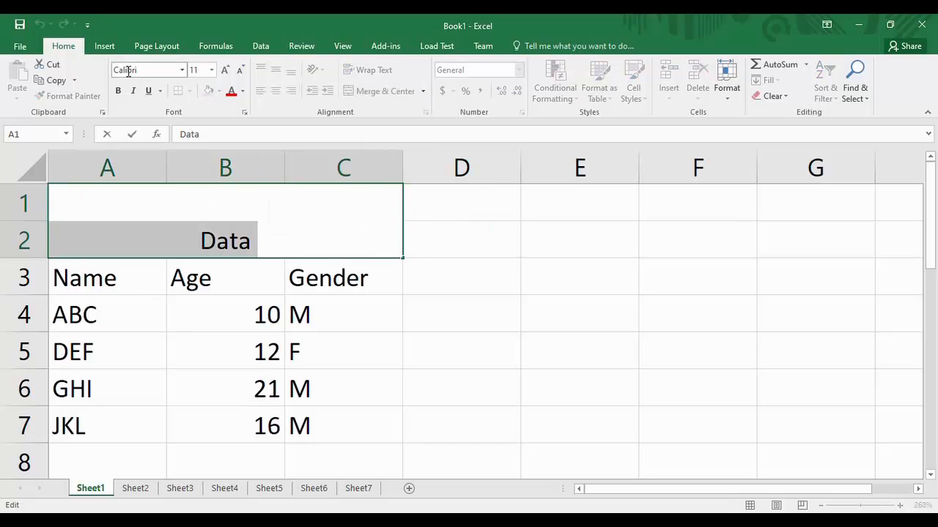
click(120, 92)
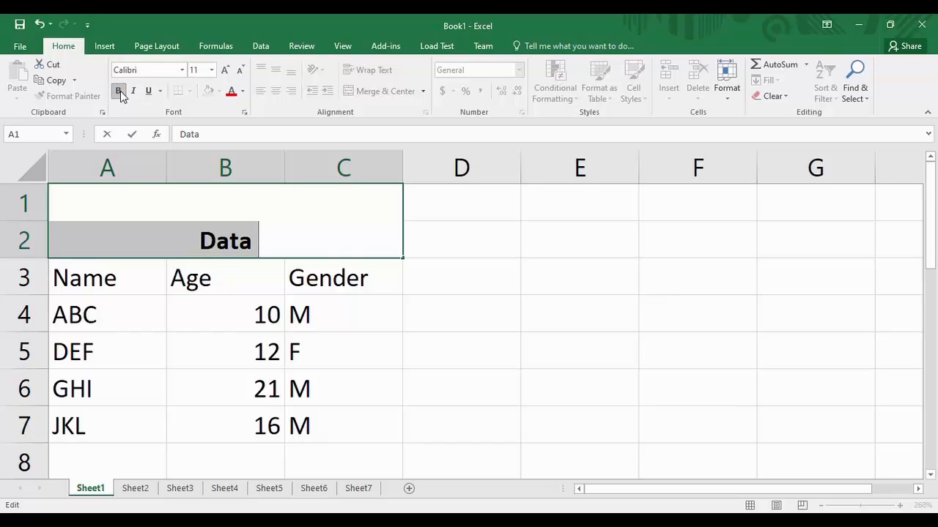
click(211, 70)
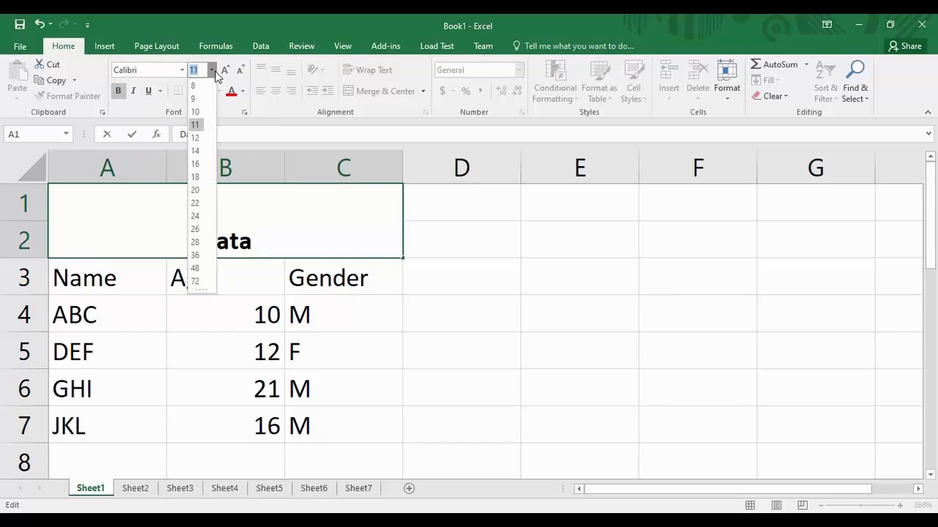
click(194, 217)
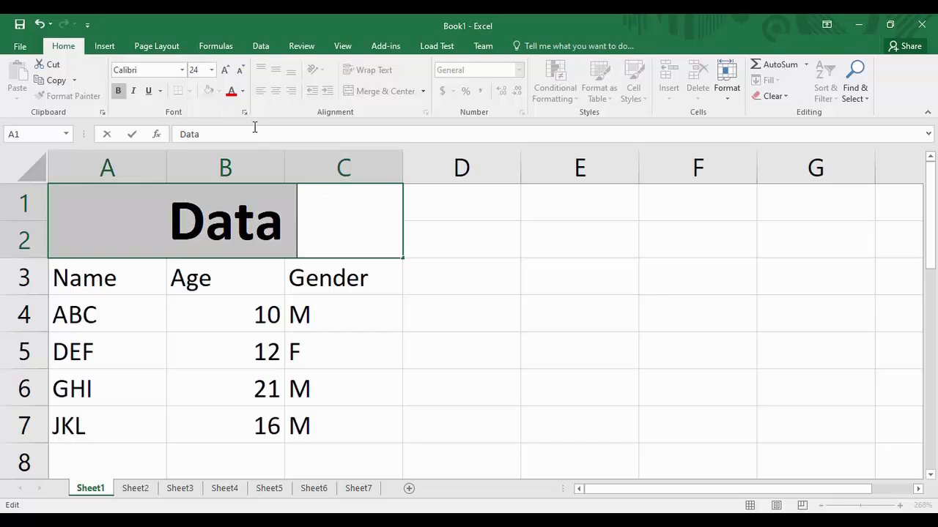
Step: Change the font color of the "Data" title text to a theme blue
click(242, 91)
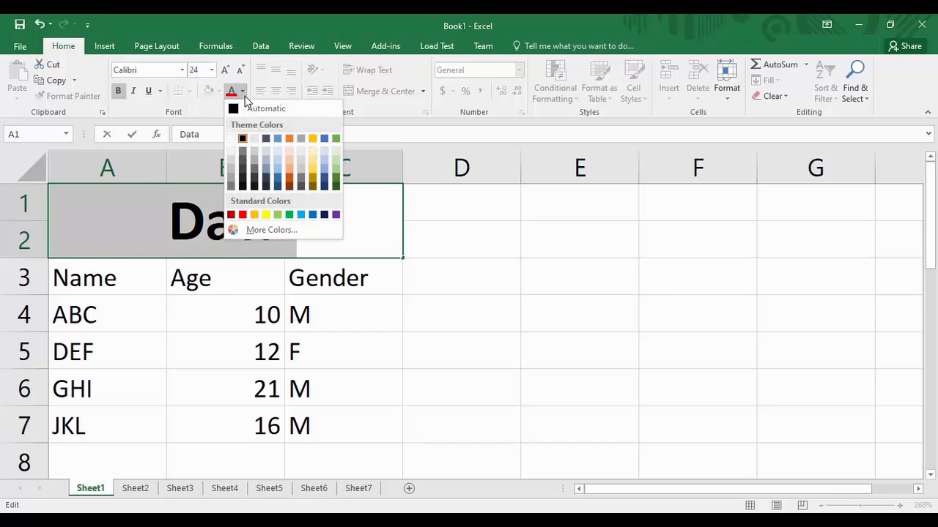
click(275, 178)
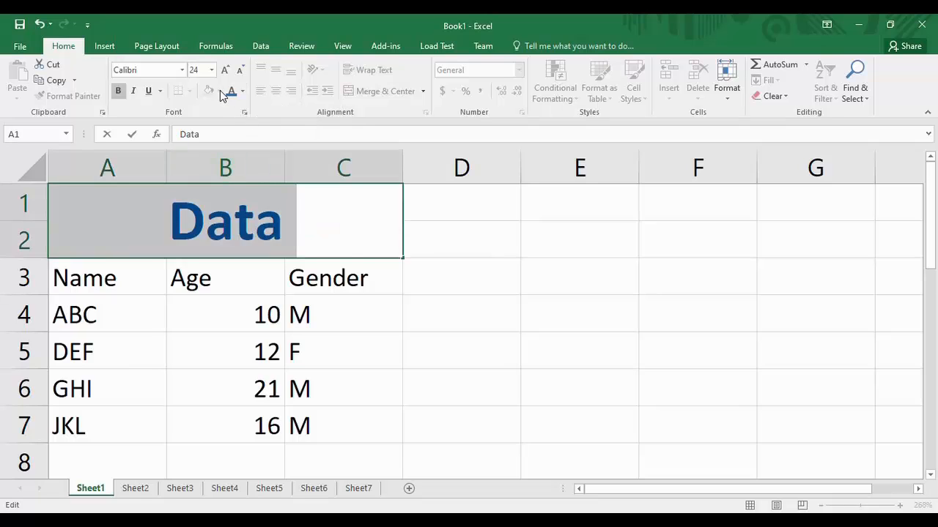
click(411, 297)
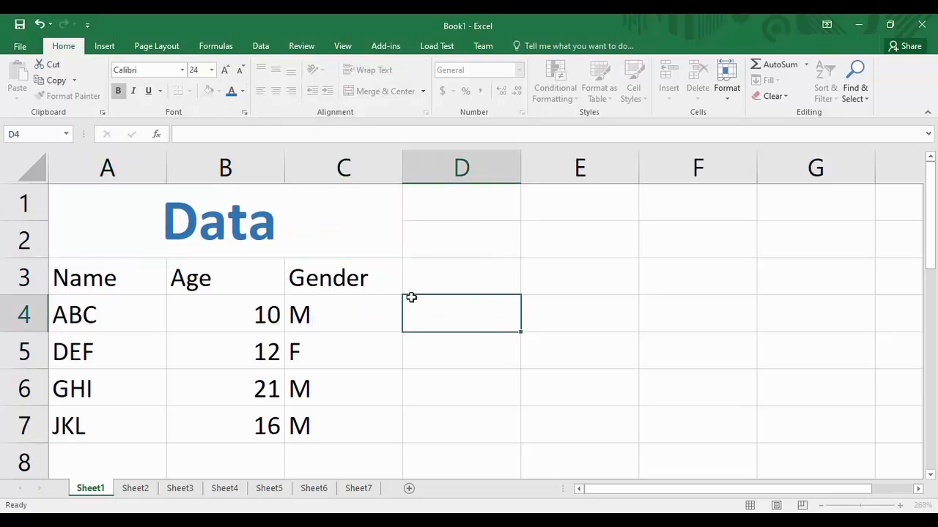
Step: Format the whole heading row 3 as bold and italic with a light green font color
click(109, 281)
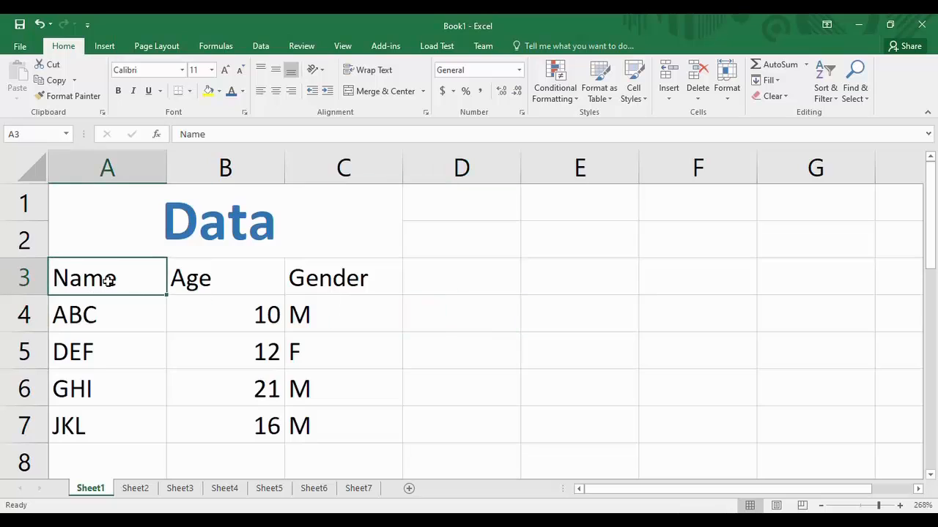
click(19, 276)
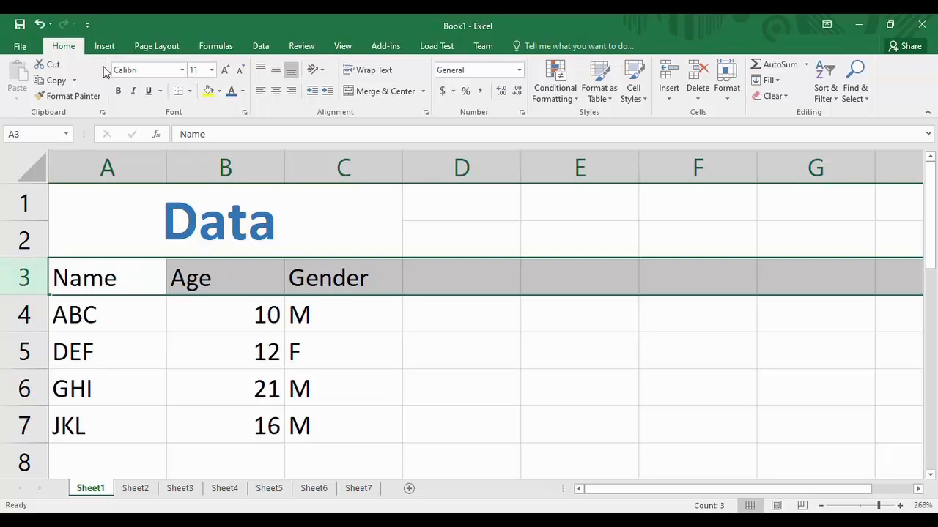
click(119, 94)
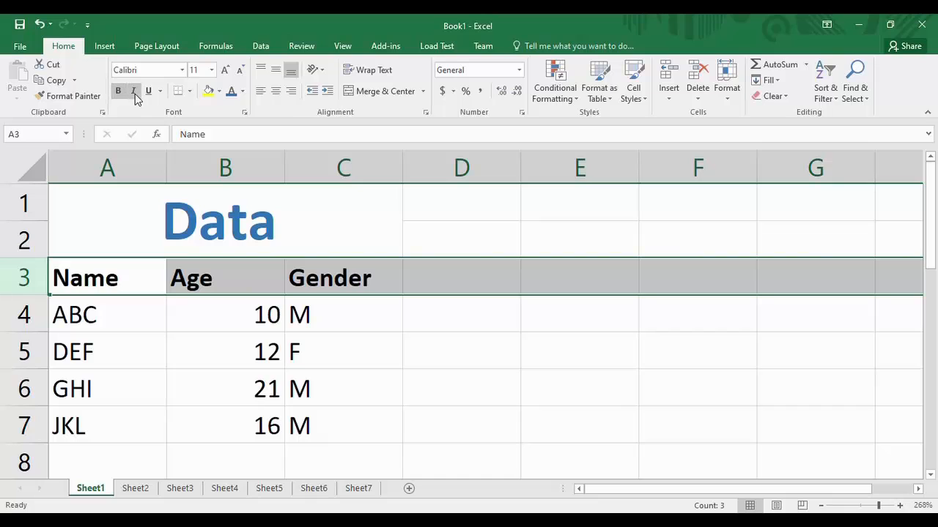
click(135, 95)
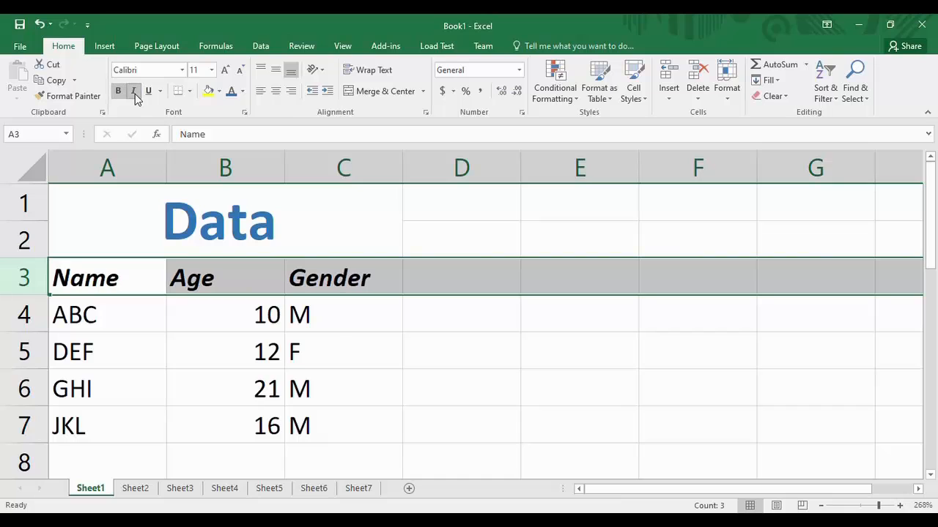
click(243, 92)
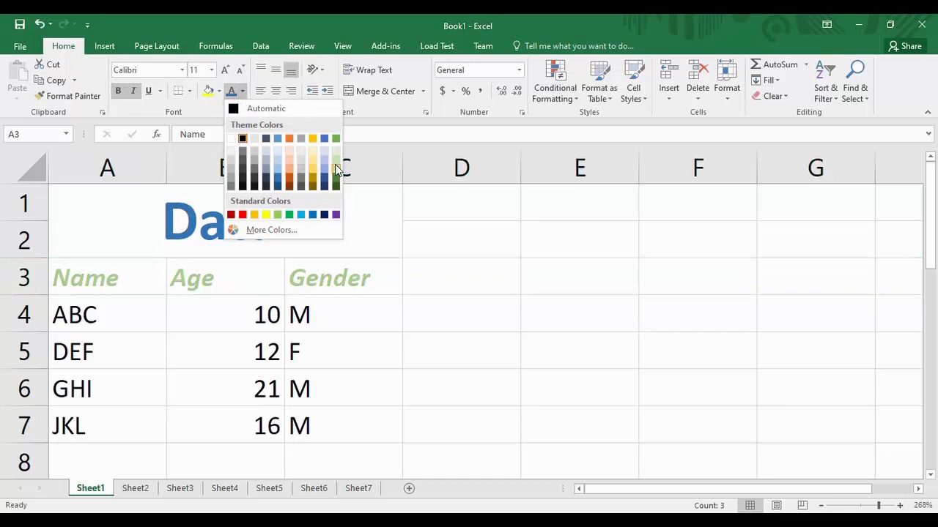
click(335, 164)
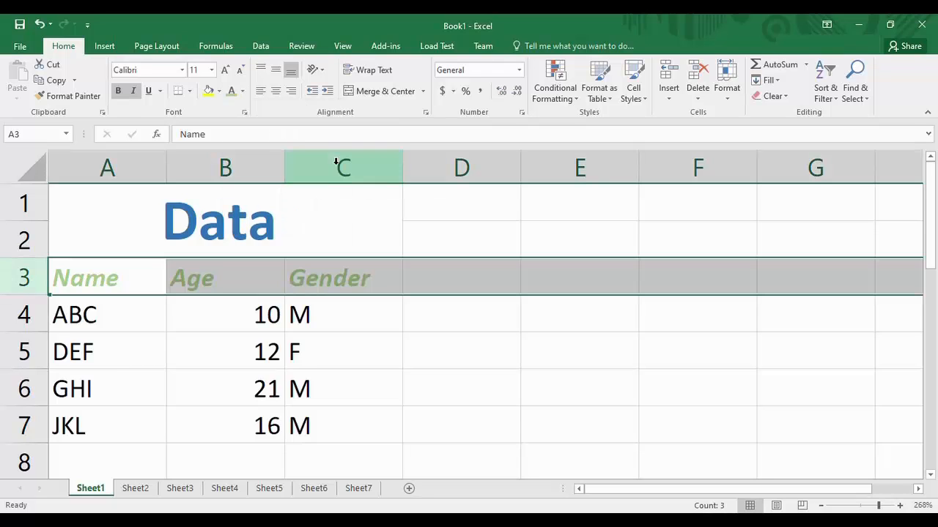
Step: Fill the entire row 3 with yellow
click(208, 91)
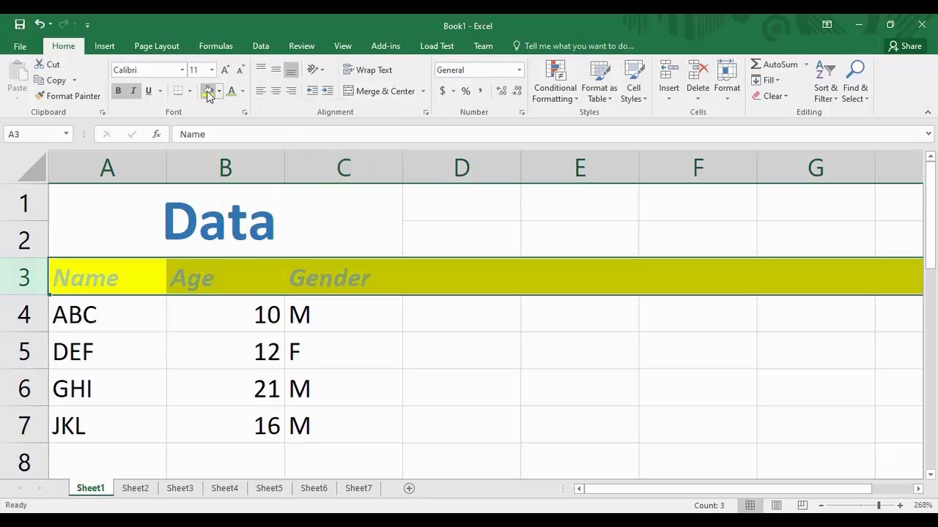
click(383, 347)
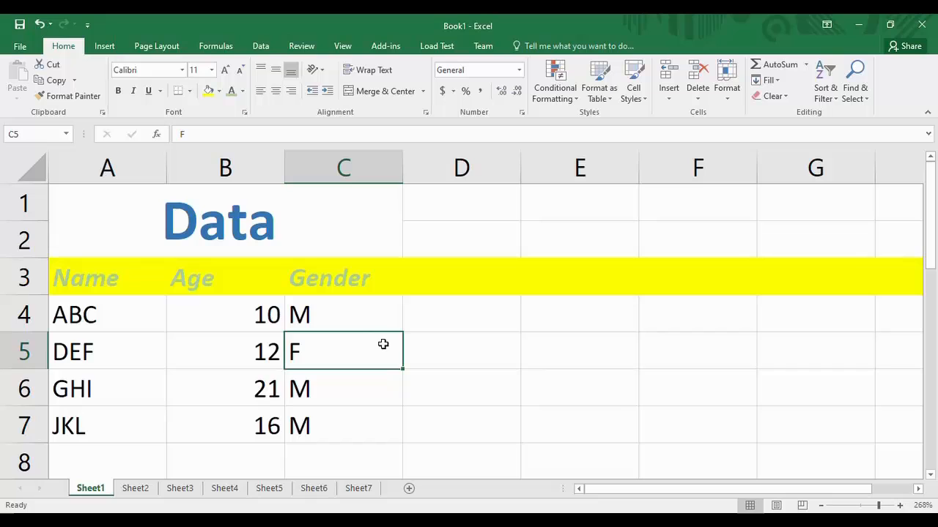
click(387, 284)
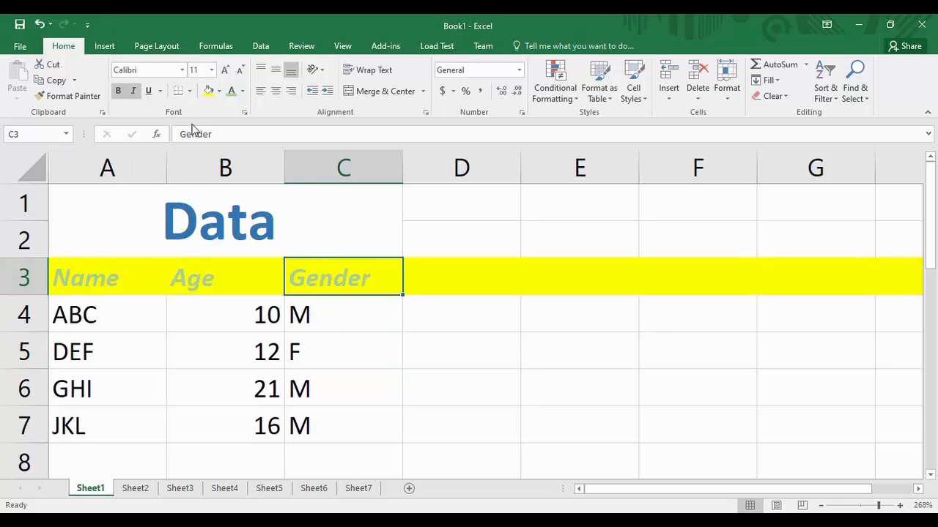
Step: Change the fill color of the entire row 3 to white
click(22, 275)
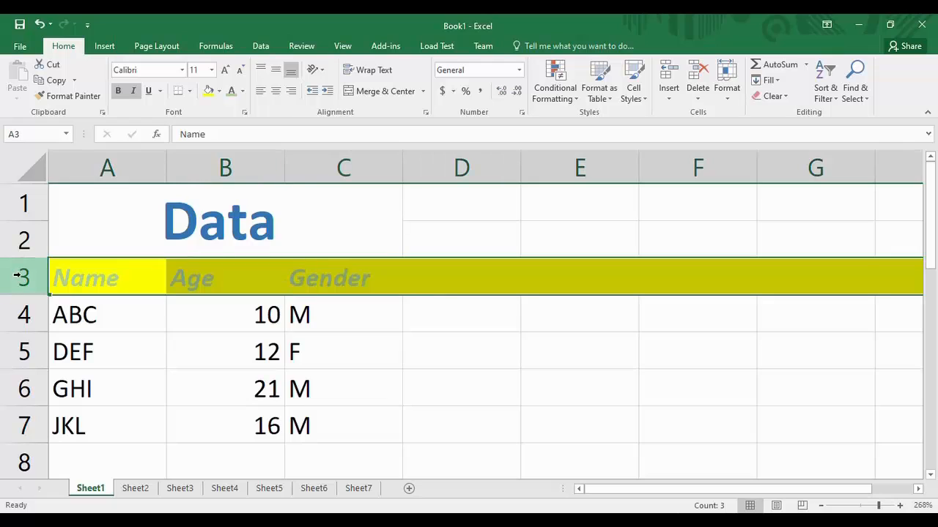
click(219, 91)
click(210, 123)
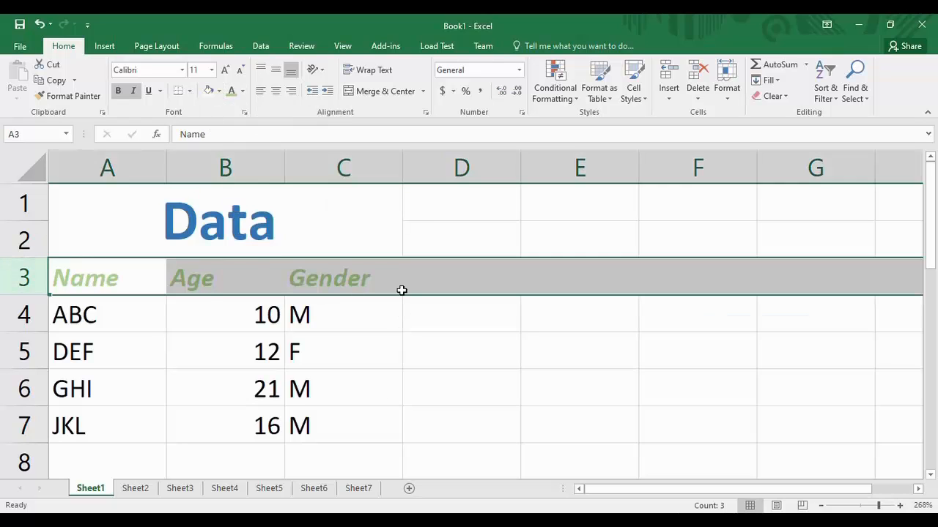
Step: Fill only the heading cells A3:C3 with yellow
drag(400, 285, 107, 296)
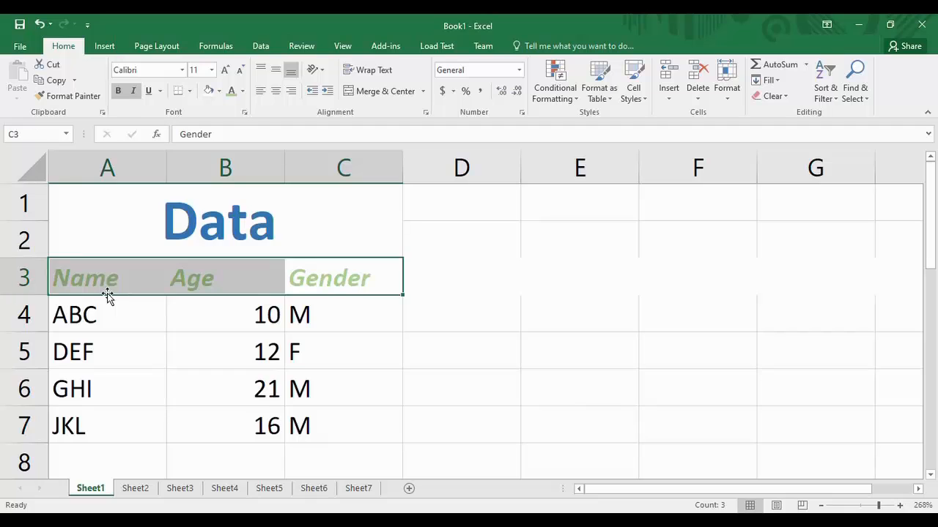
click(219, 91)
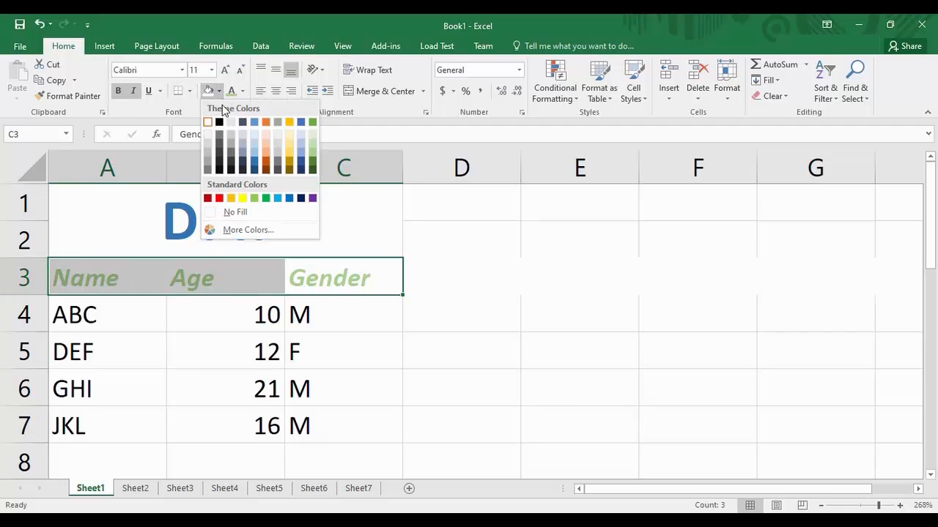
click(246, 202)
click(361, 330)
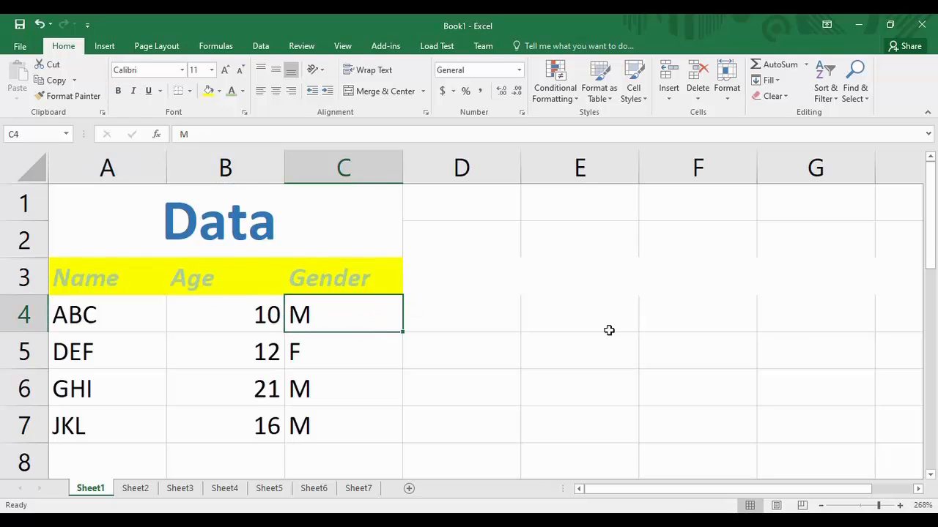
Step: Autofit the widths of columns A to C to the table contents
drag(932, 242, 933, 254)
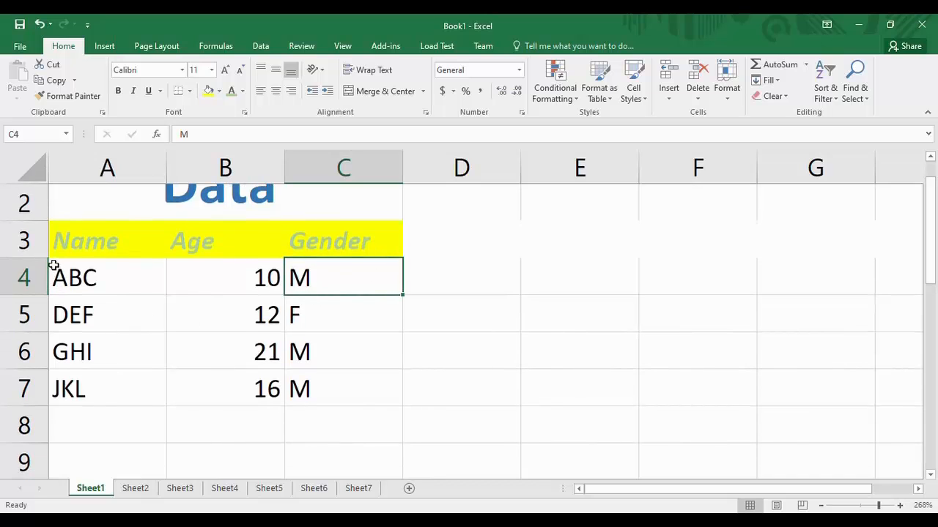
click(105, 290)
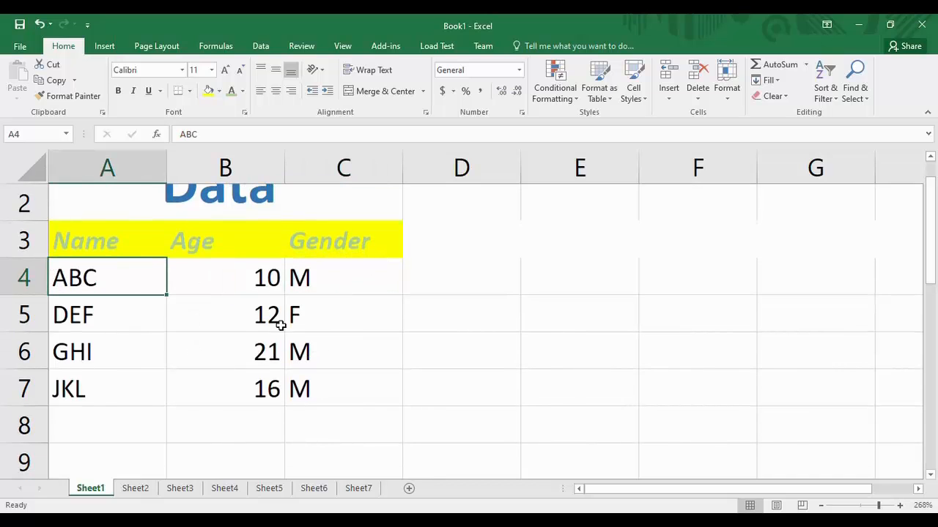
drag(927, 280, 933, 256)
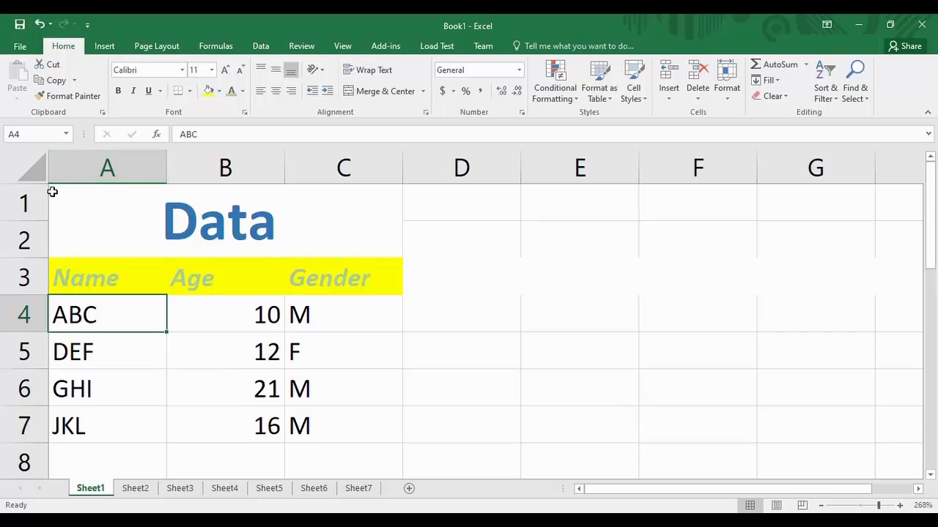
drag(51, 191, 369, 437)
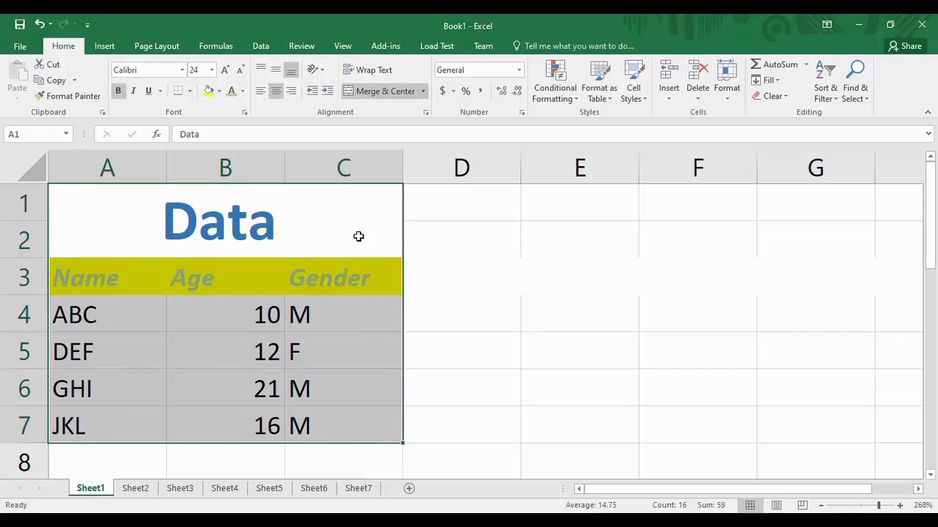
double_click(284, 168)
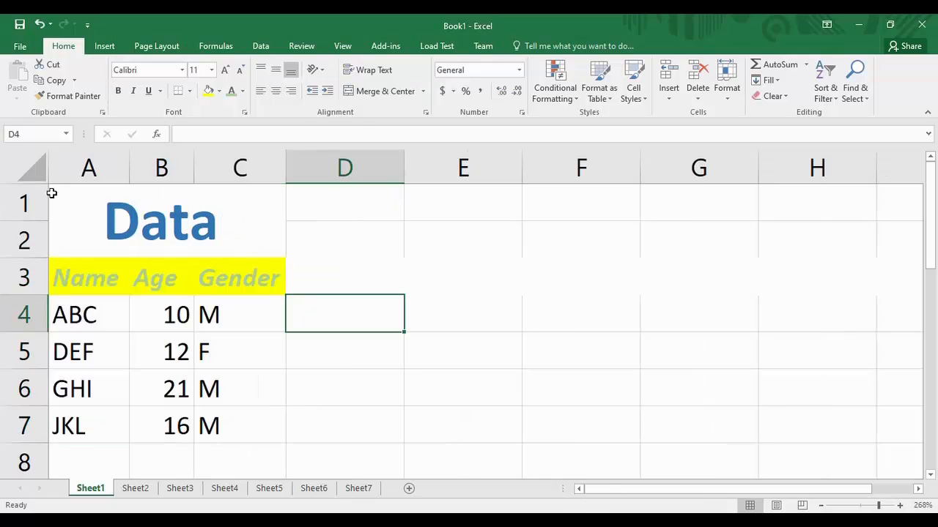
Step: Try narrowing column C below the width of its Gender heading, and widen it back to fit the heading
drag(52, 194, 218, 425)
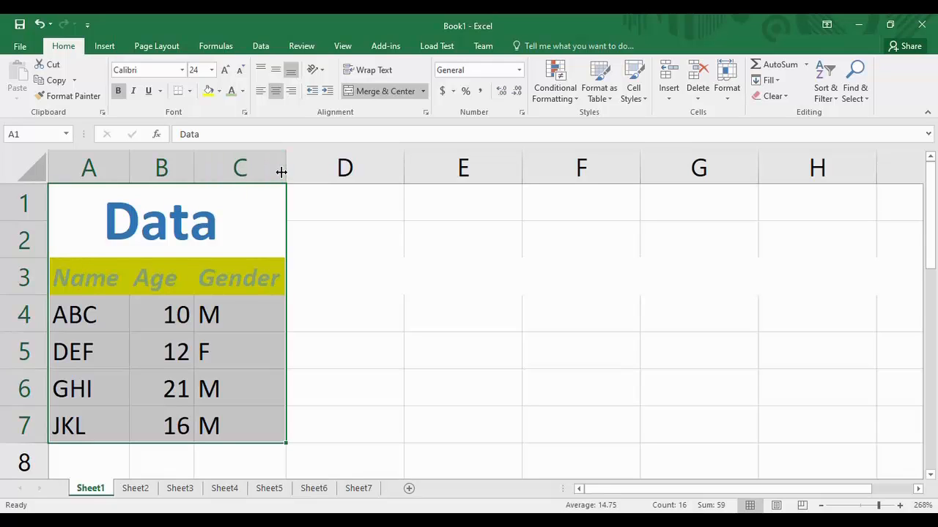
drag(285, 170, 228, 175)
click(281, 306)
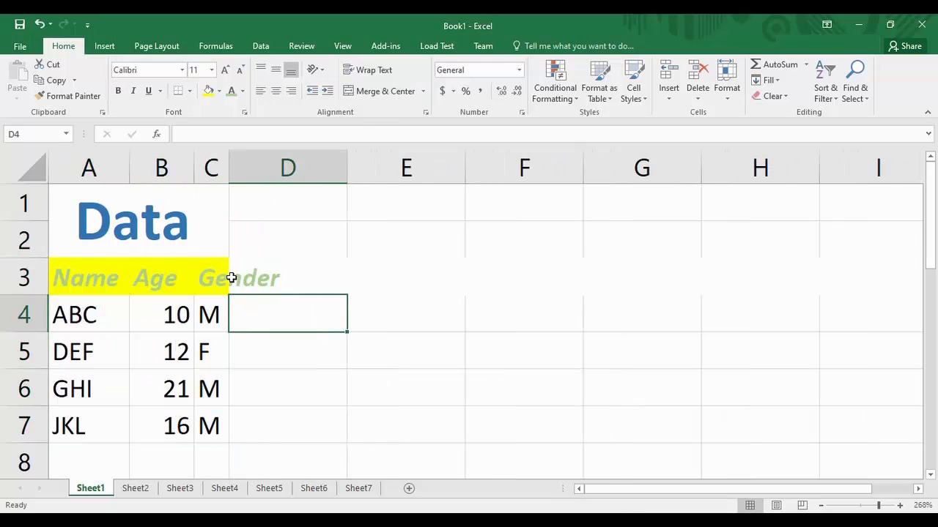
click(231, 279)
click(220, 287)
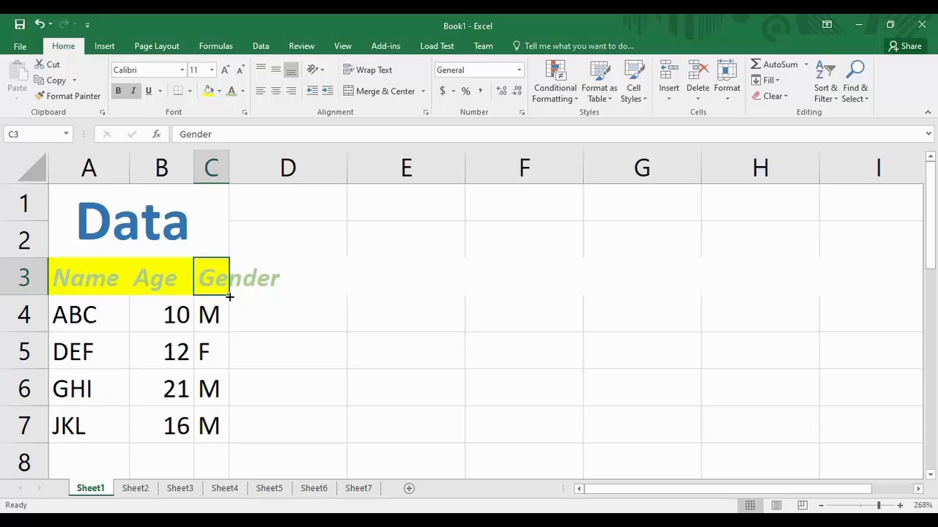
drag(229, 174, 286, 176)
click(296, 267)
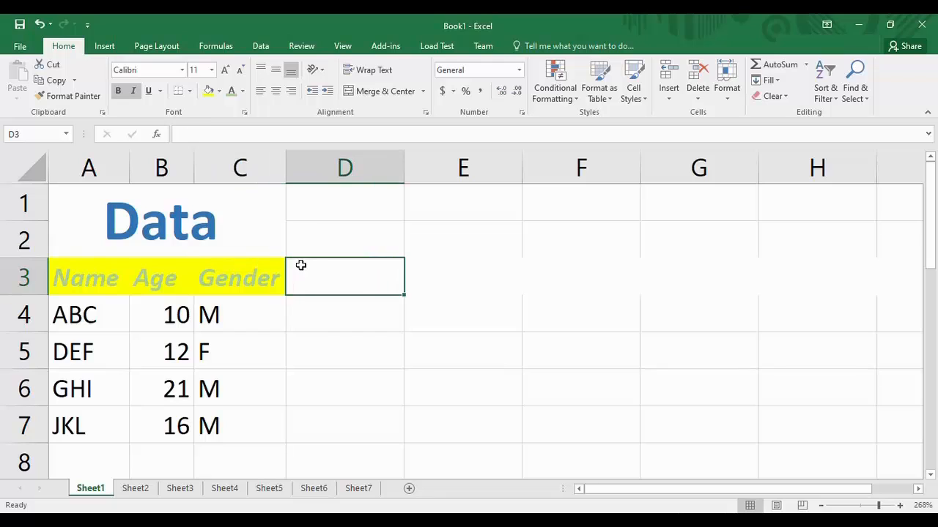
Step: Fill the data cells A4:C7 with light gray
click(270, 439)
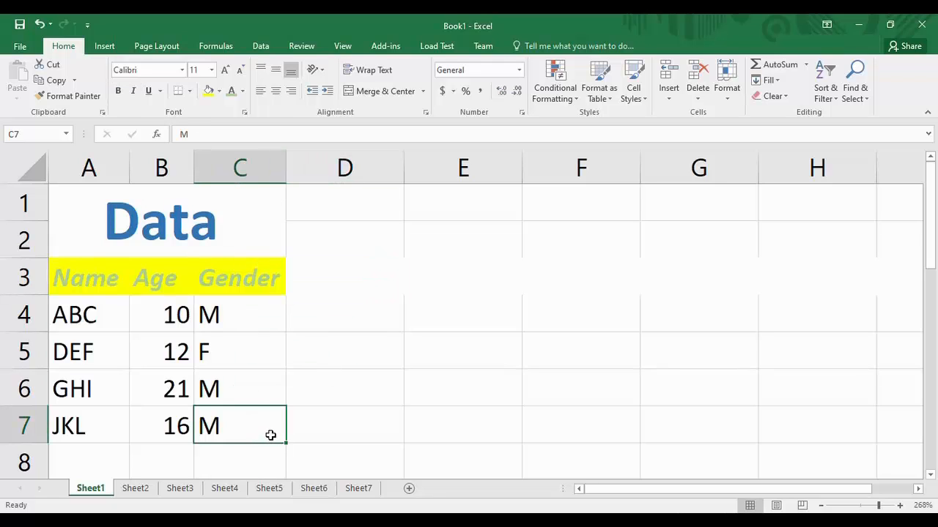
drag(278, 410, 94, 314)
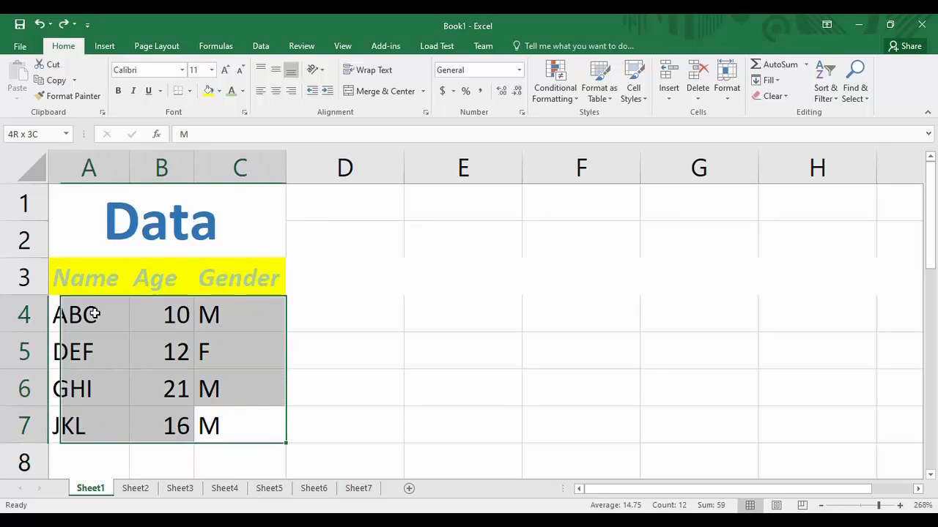
click(219, 92)
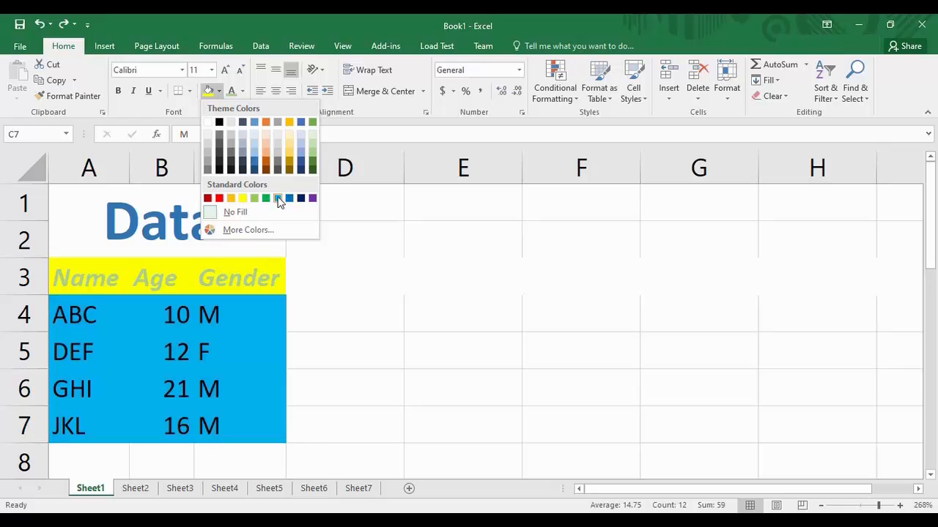
click(276, 144)
click(356, 329)
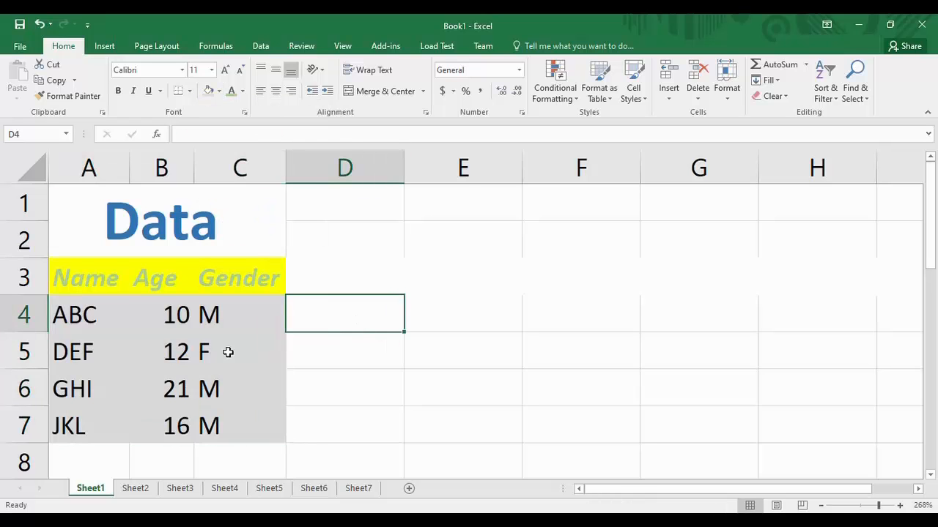
click(243, 218)
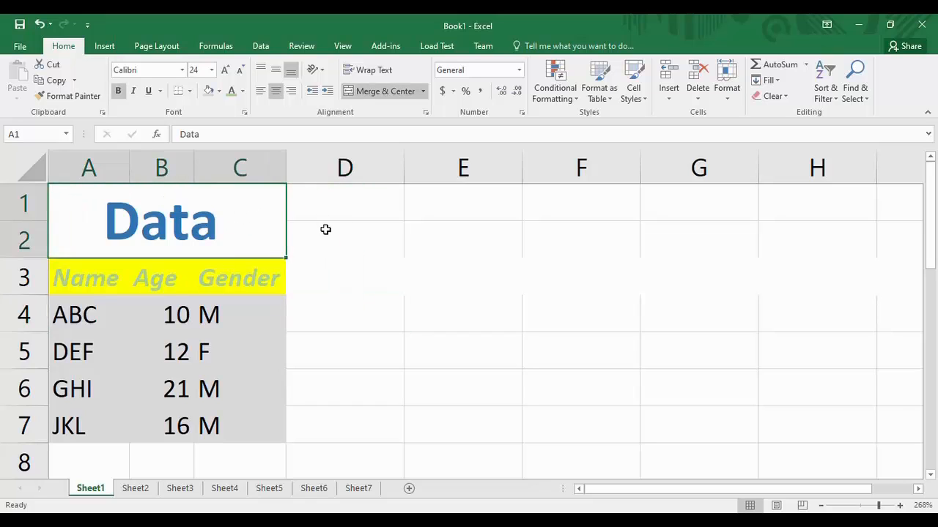
click(351, 276)
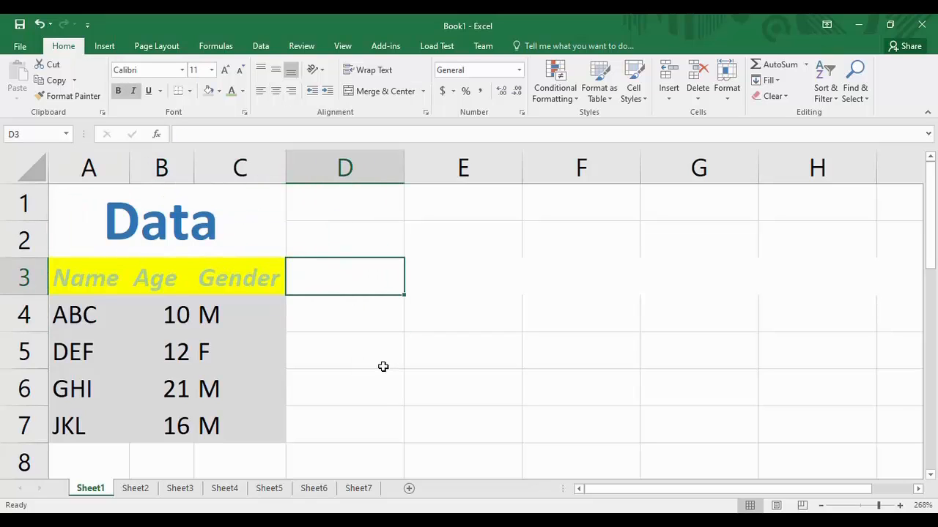